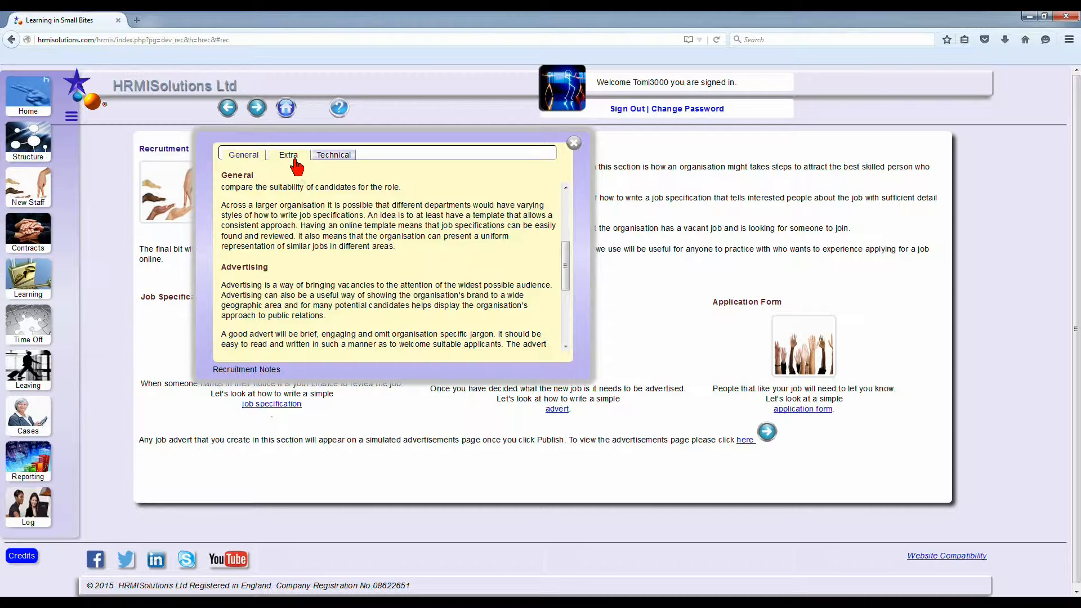
Step: Read the Extra and Technical sections of the recruitment notes, then close the notes
click(289, 156)
scroll(315, 168, down, 3)
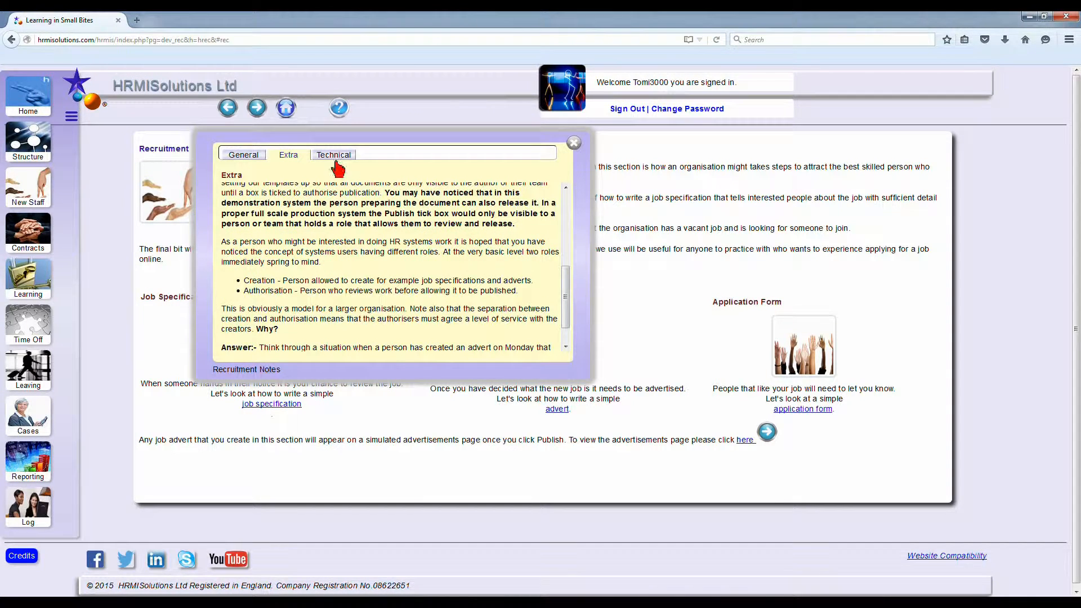
click(333, 155)
click(573, 143)
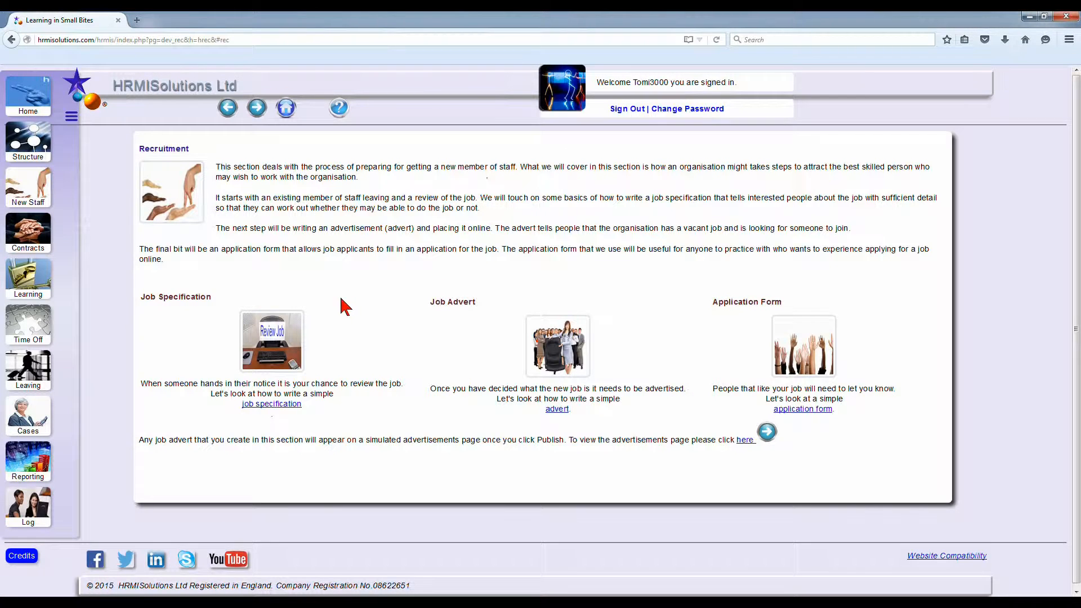
Step: Review the published Shop Assistant job specification and return to the Recruitment page
click(289, 337)
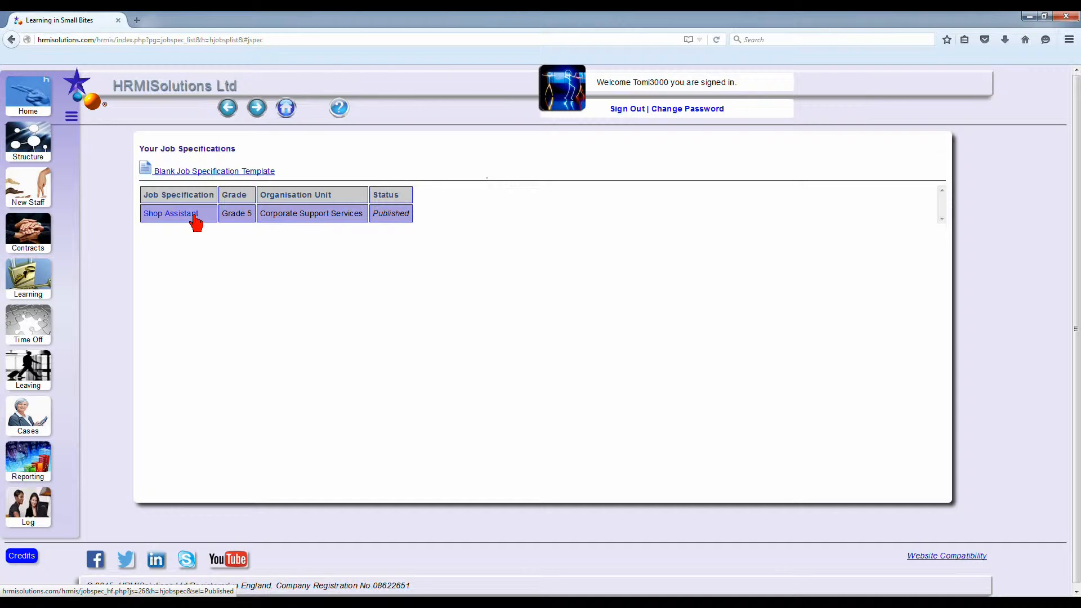
click(194, 217)
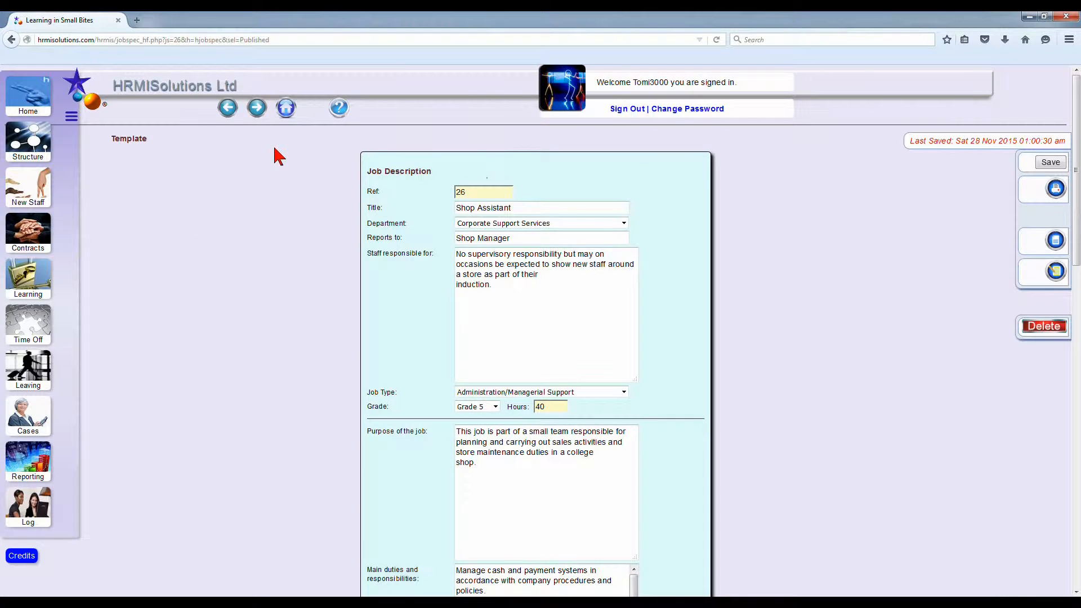
click(229, 110)
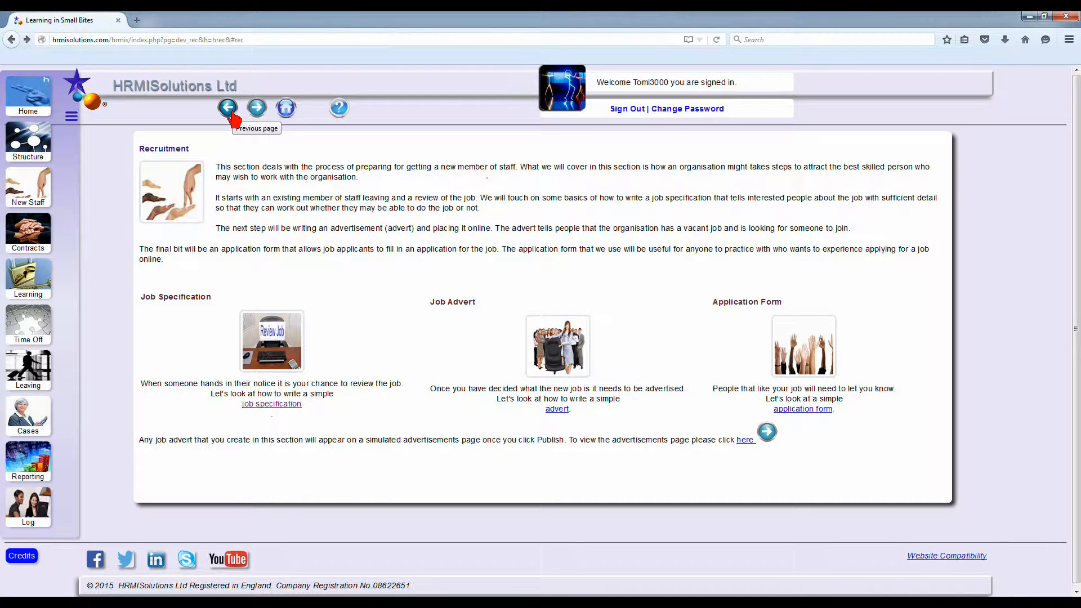
Step: Start a blank job advert from the Recruitment page and consult the Job Advert Help
click(553, 352)
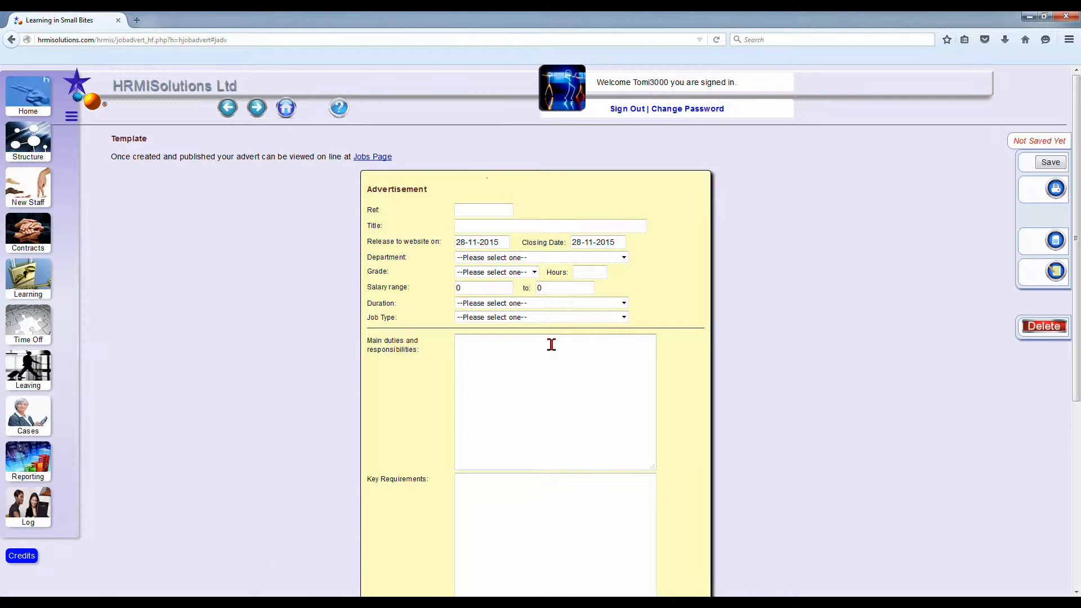
click(338, 113)
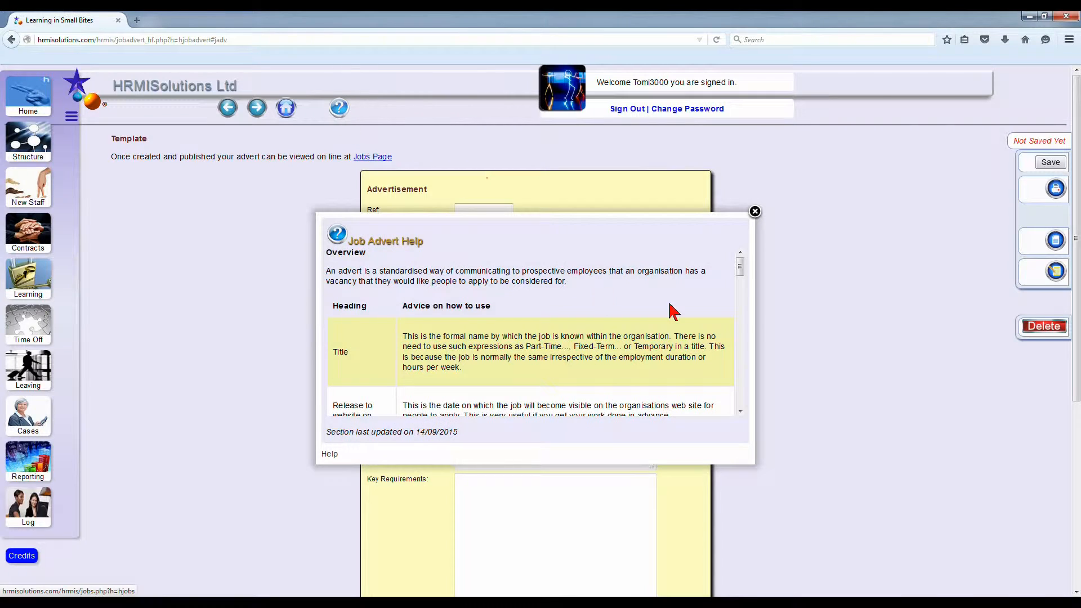
click(754, 212)
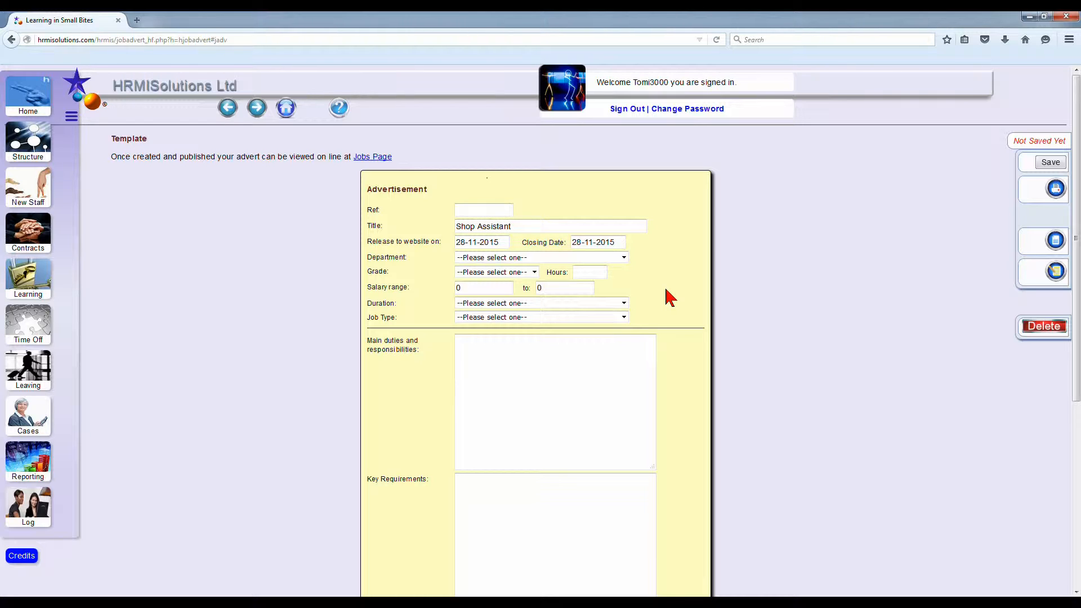
Step: Keep 28-11-2015 as the advert's website release date and set the closing date to 19-12-2015
click(490, 242)
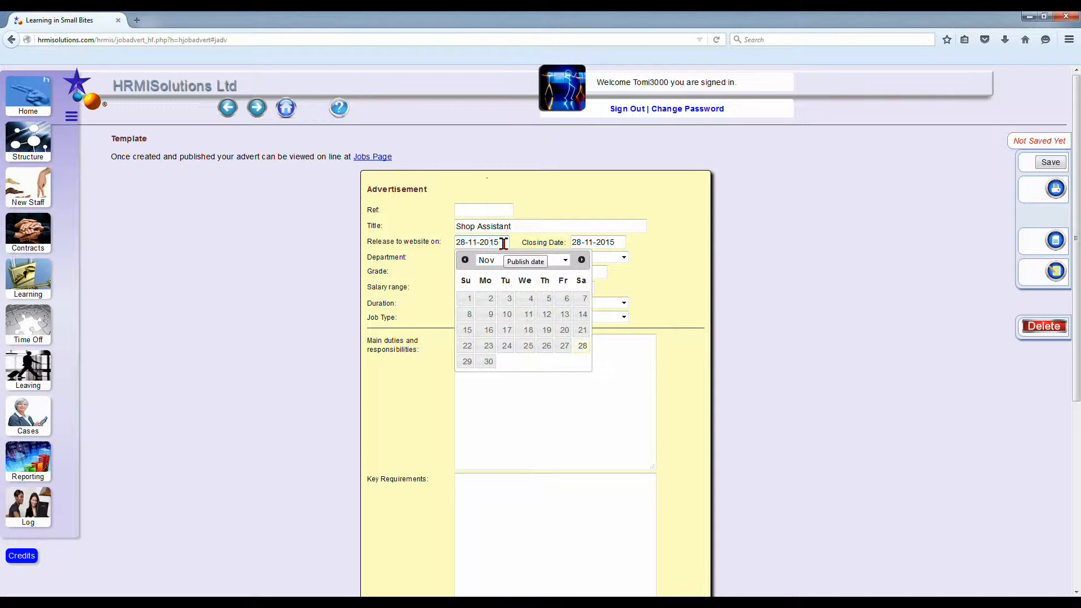
click(582, 242)
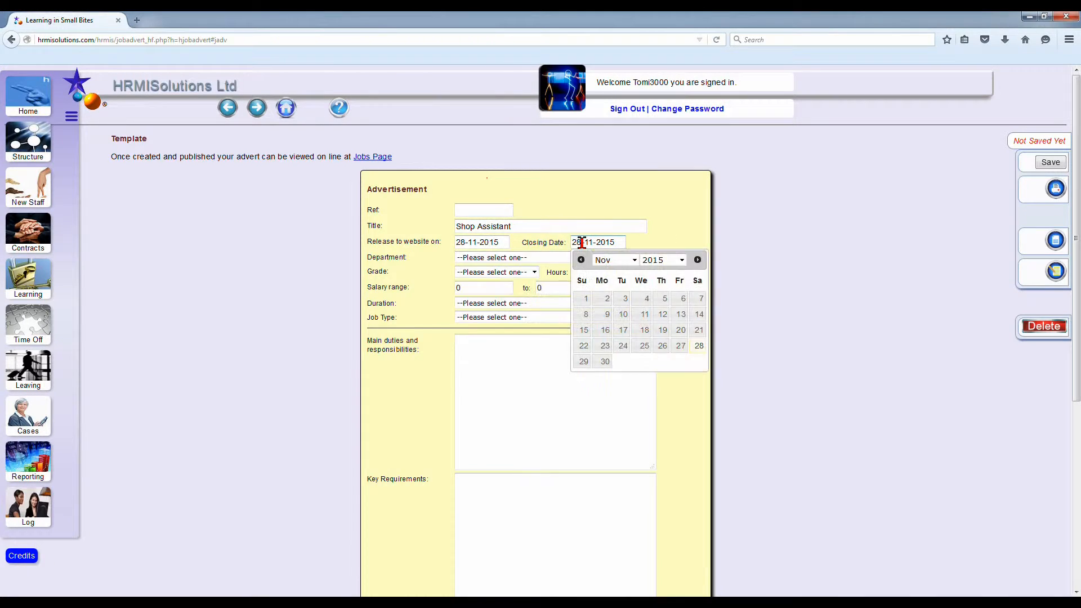
click(638, 262)
click(604, 382)
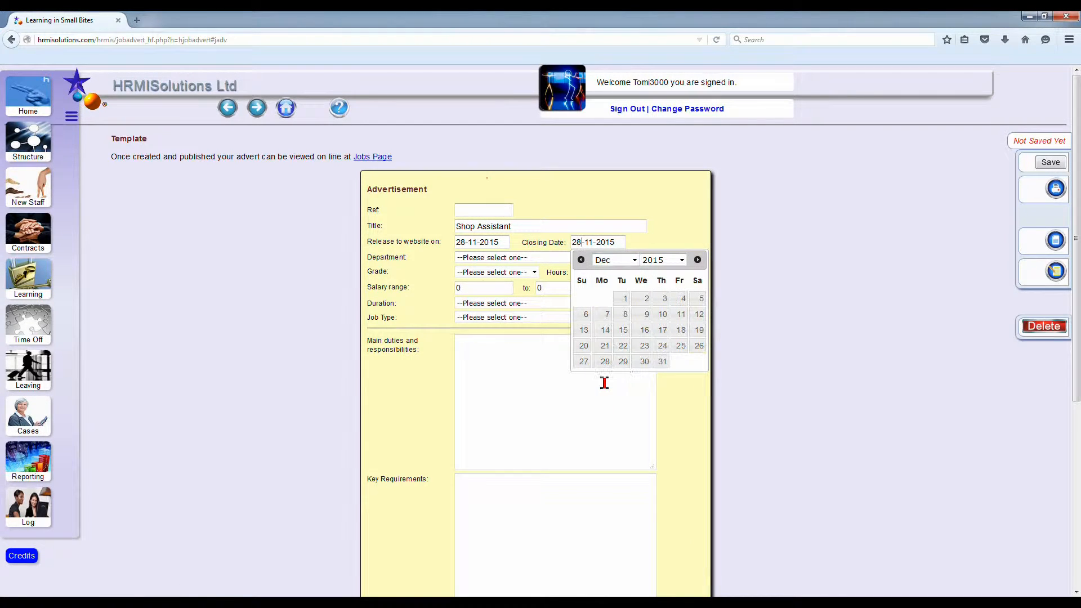
click(699, 332)
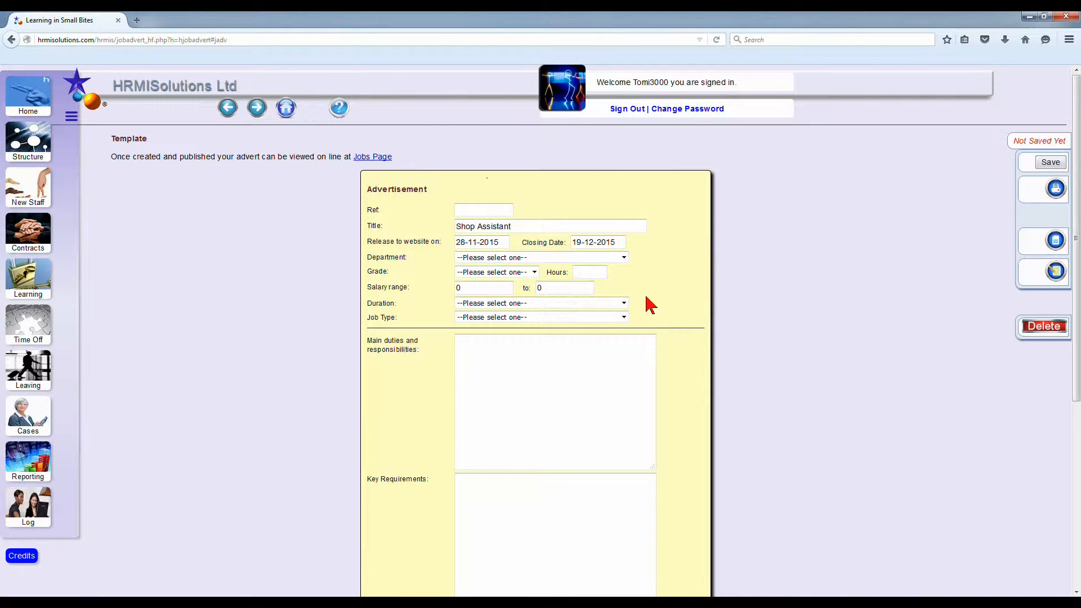
Step: Set the department to Corporate Support Services, the grade to Grade 5 and the hours to 40, and save the advert
click(627, 256)
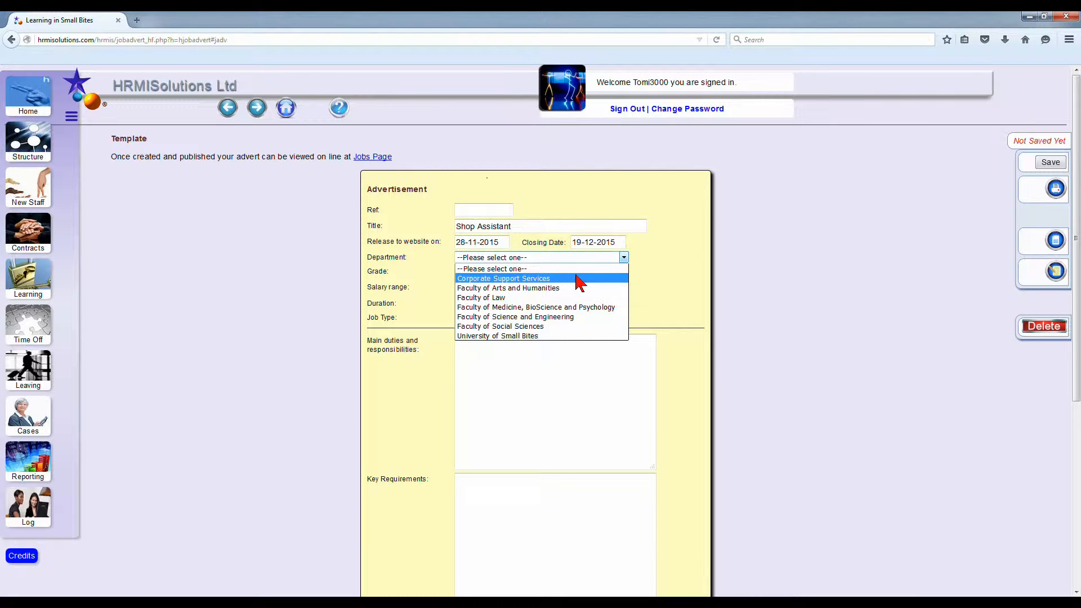
click(578, 278)
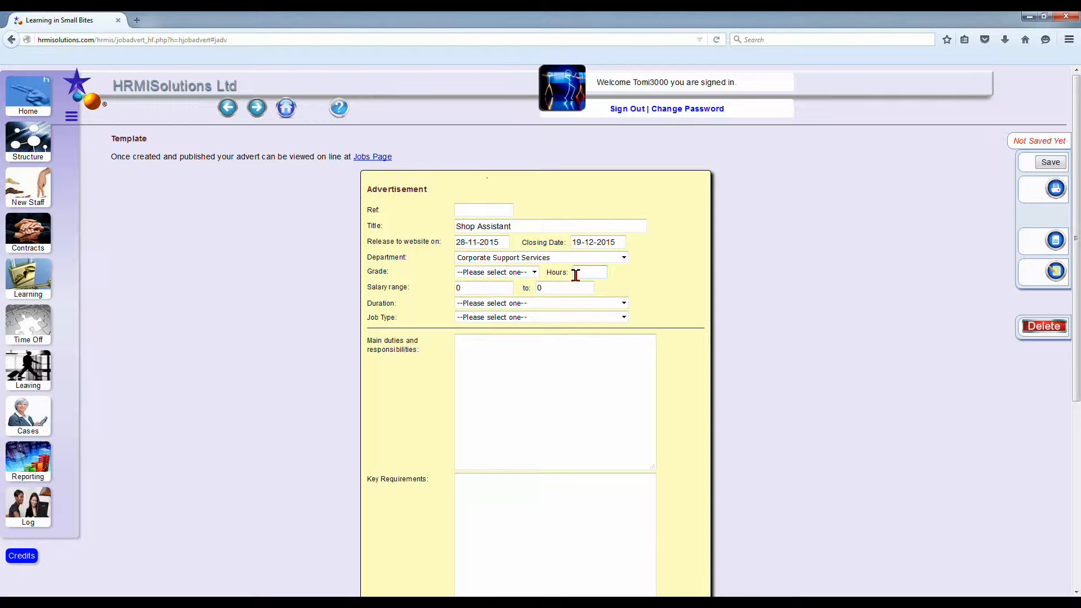
click(538, 272)
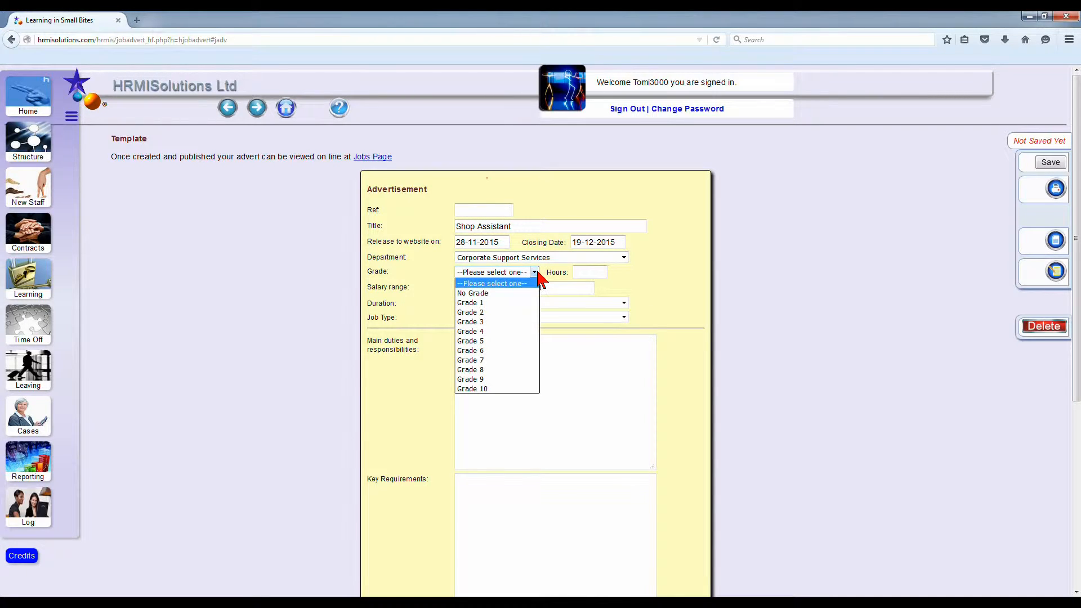
click(510, 344)
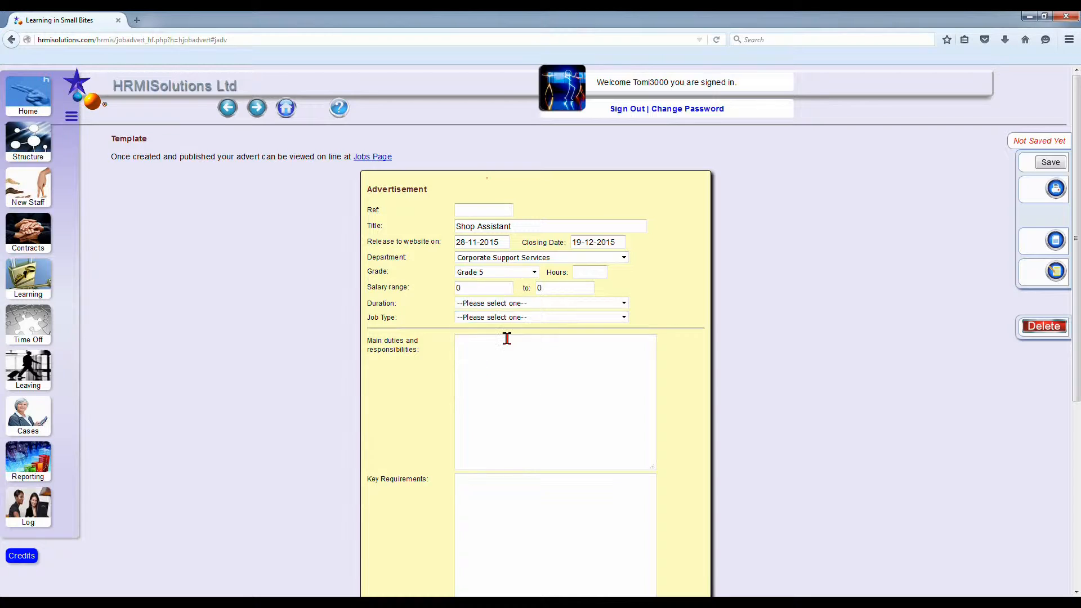
click(591, 275)
click(1046, 163)
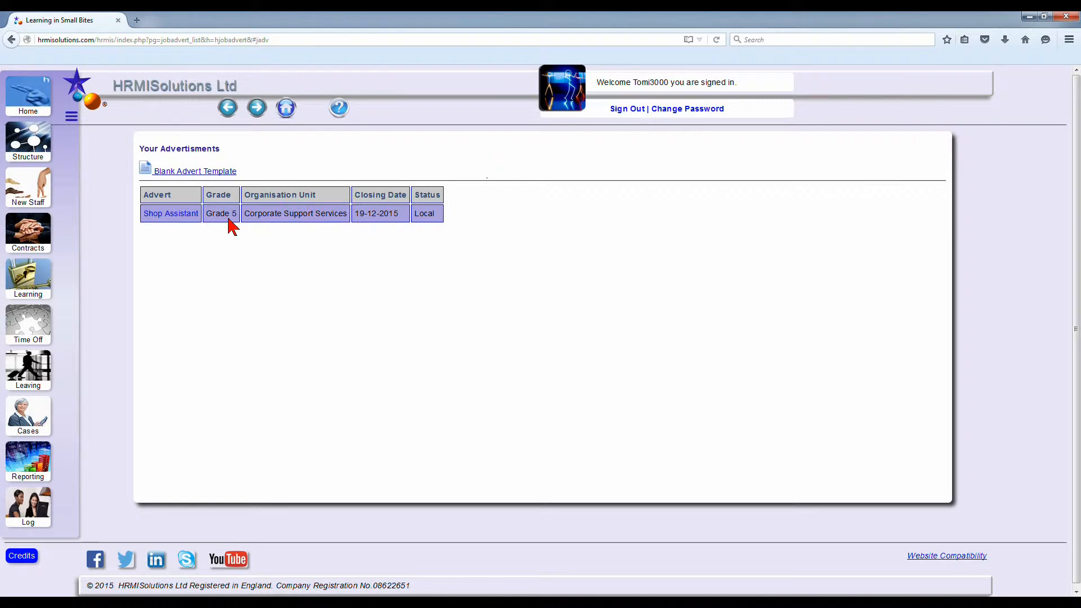
Step: Reopen the saved Shop Assistant advert, set its duration to Permanent and save it
click(156, 214)
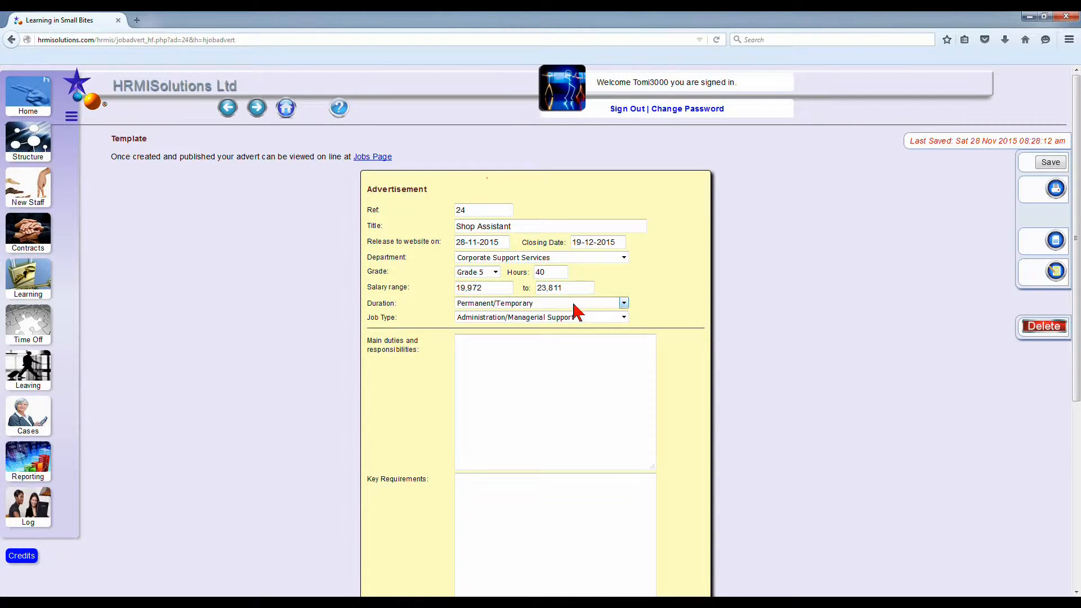
click(623, 303)
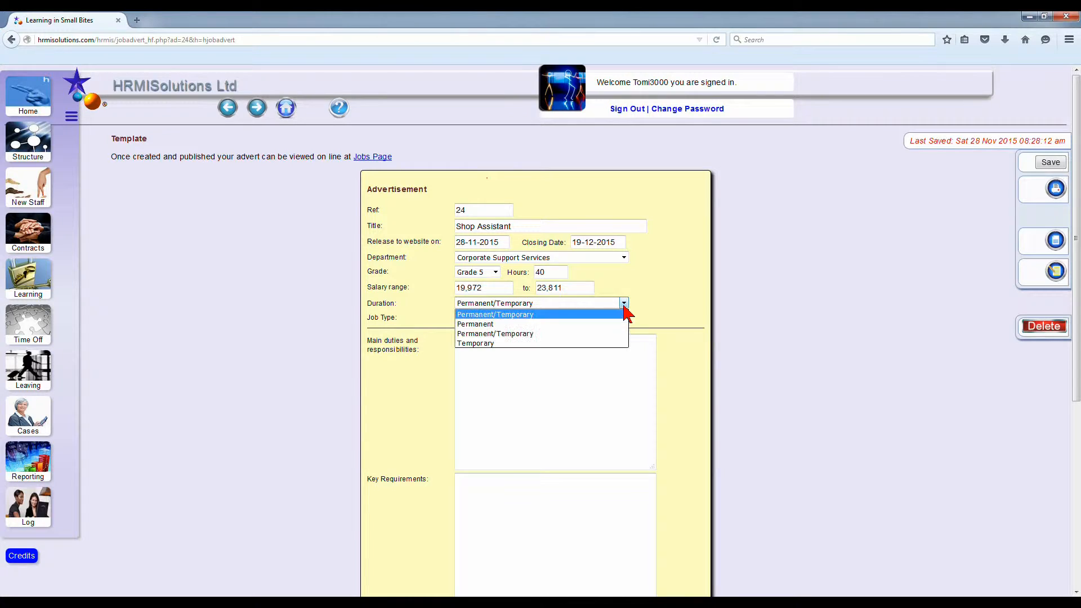
click(530, 325)
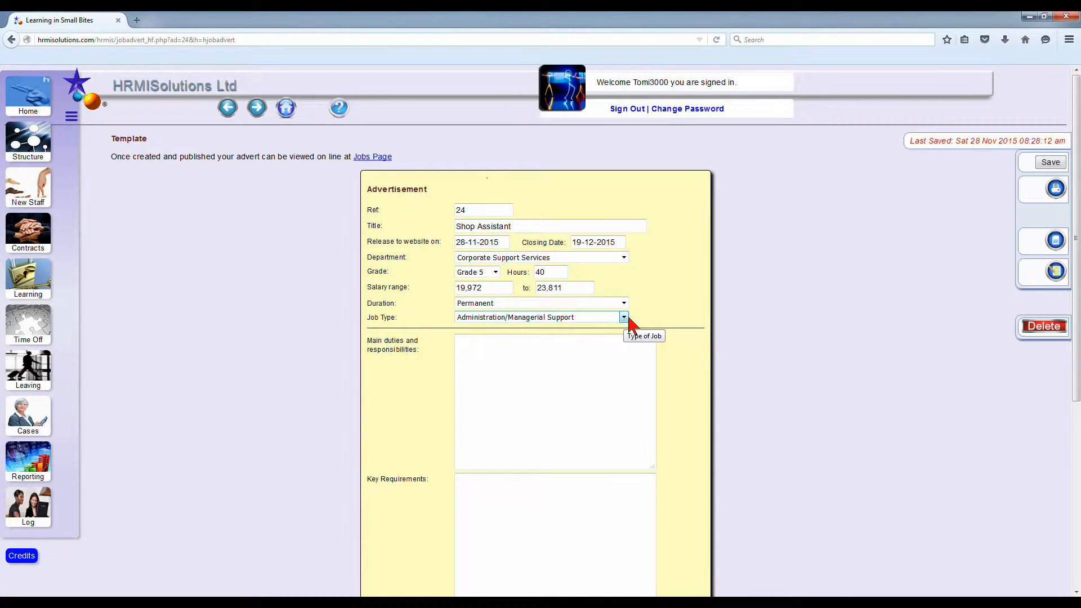
click(1050, 164)
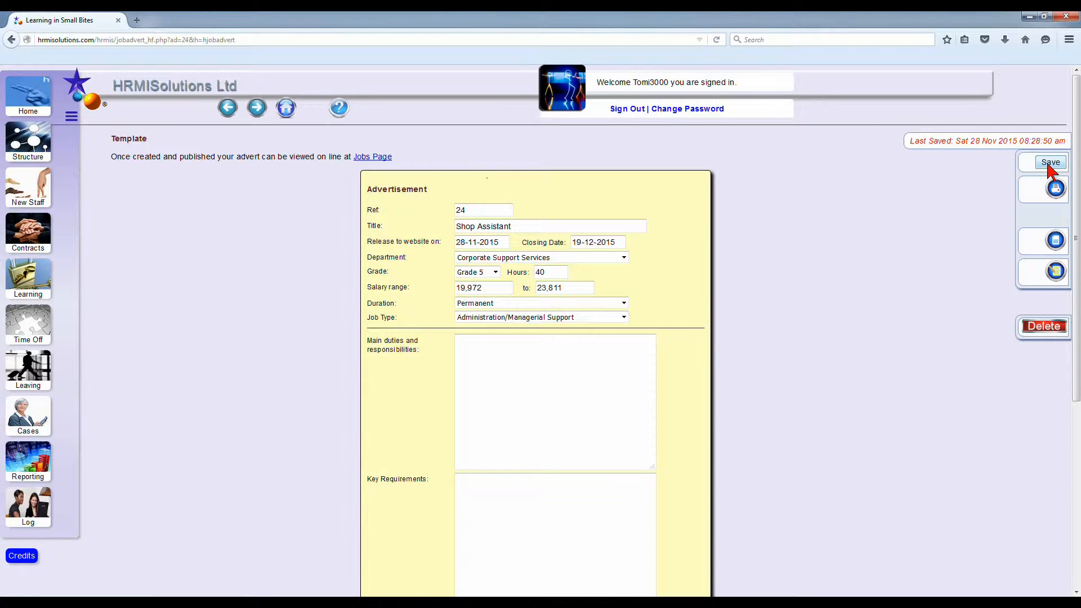
Step: Paste the prepared text about the fast paced campus stores into the main duties and responsibilities
click(461, 344)
right_click(461, 344)
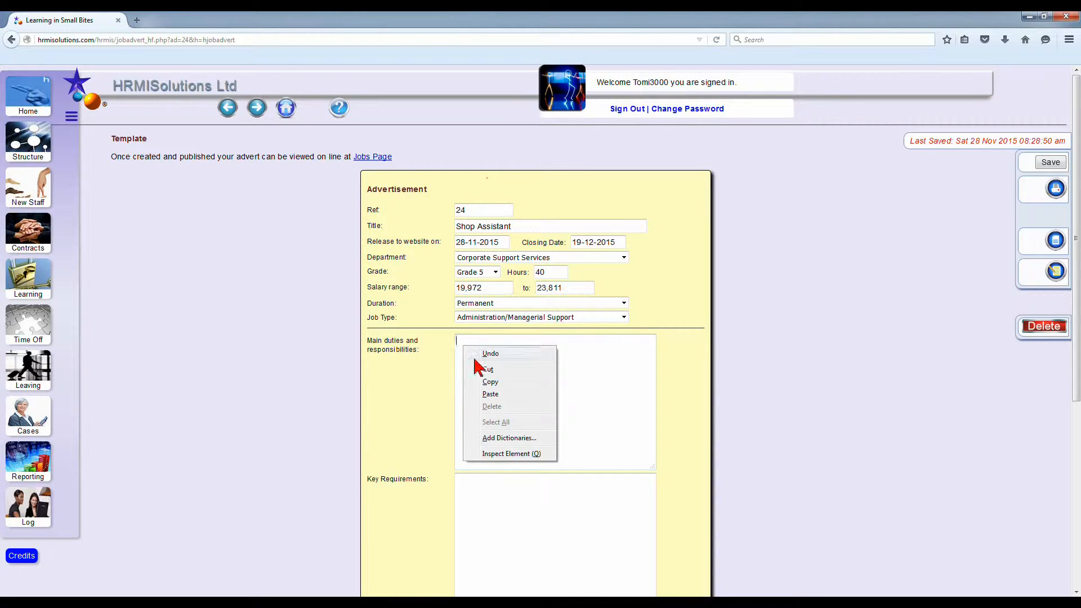
click(491, 394)
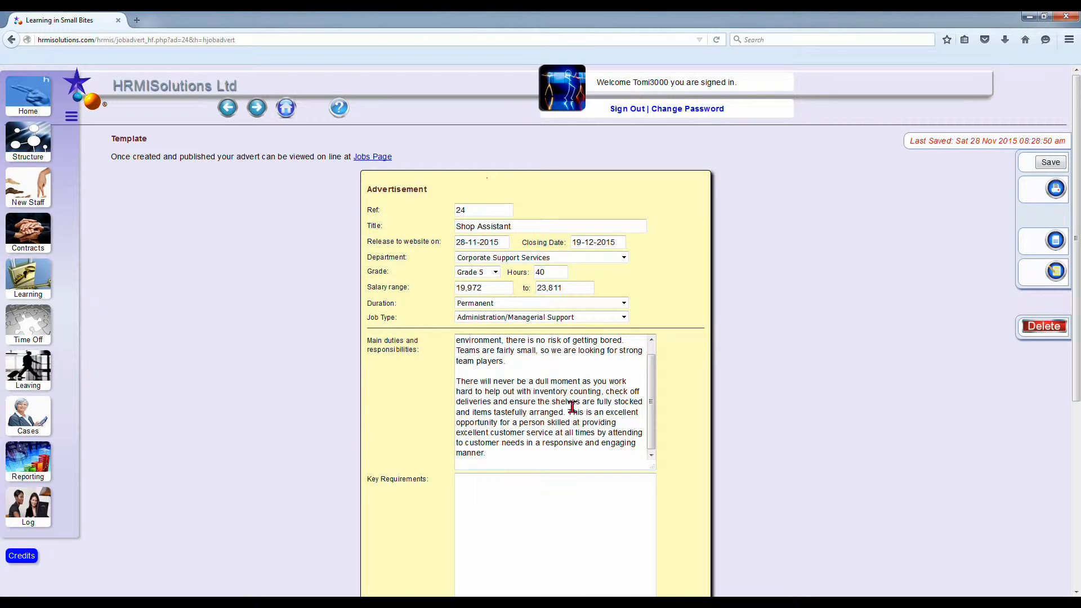
scroll(647, 411, up, 1)
Step: Paste the ideal candidate text on cash handling and retail experience into the key requirements and save the advert
click(472, 486)
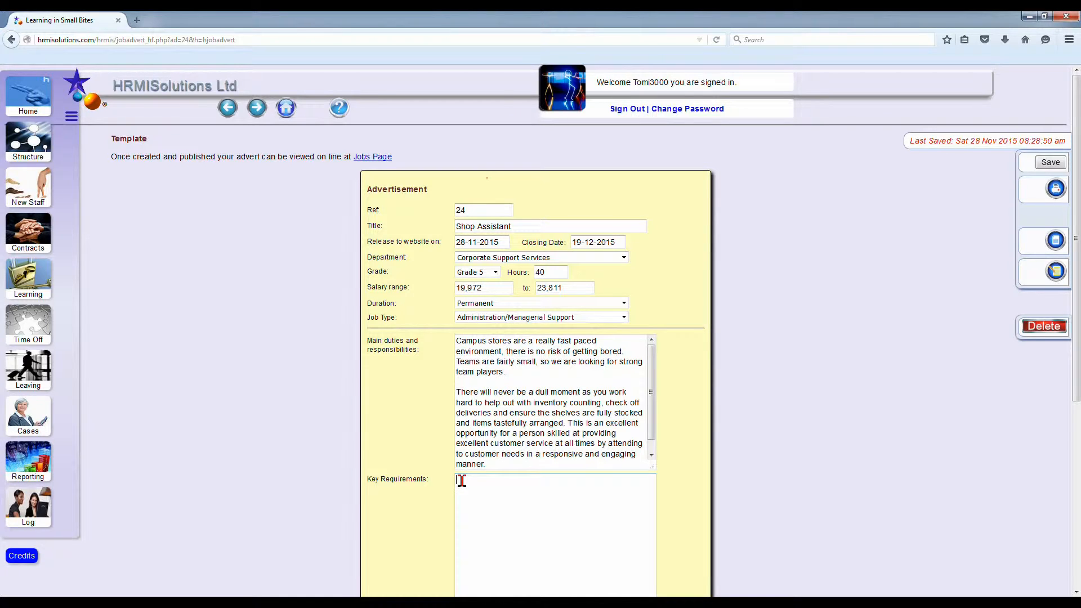
right_click(462, 480)
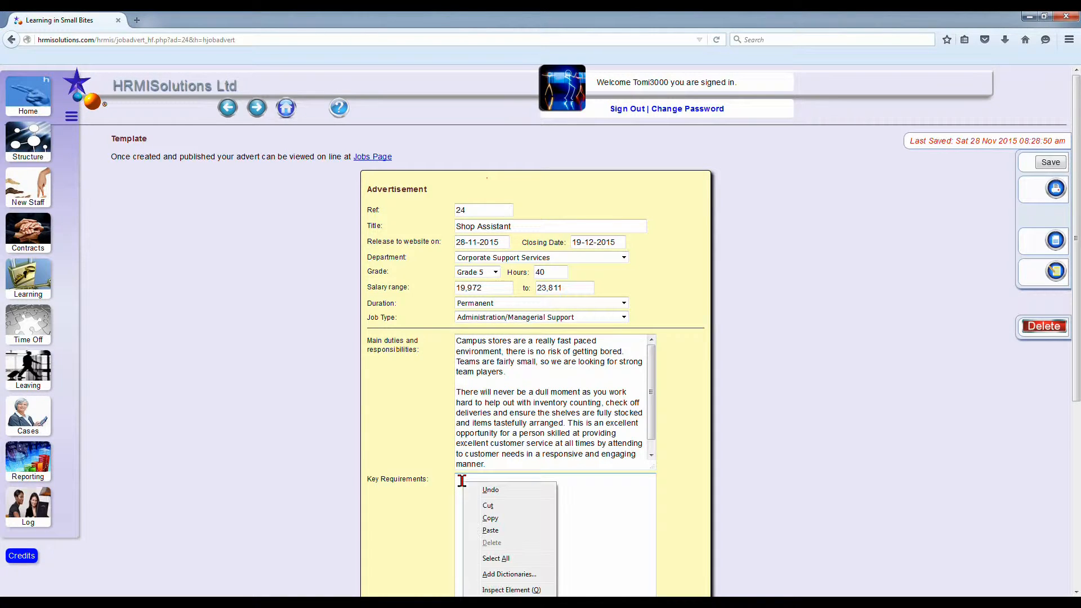
click(490, 530)
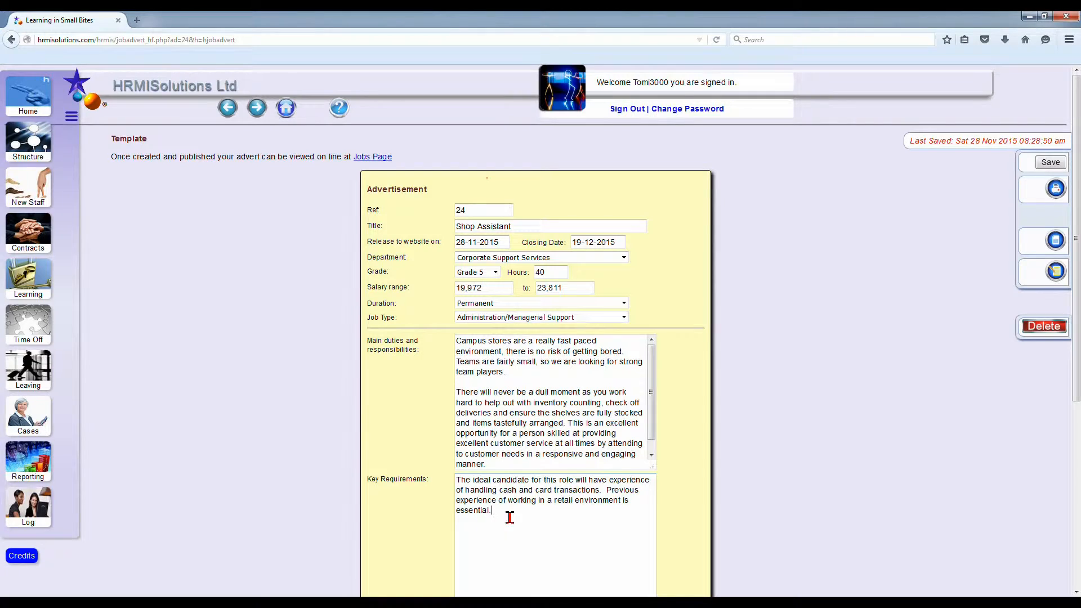
click(1050, 163)
click(1050, 163)
Step: Paste the closing text inviting candidates to read the job specification and apply online into the further details
scroll(719, 316, down, 6)
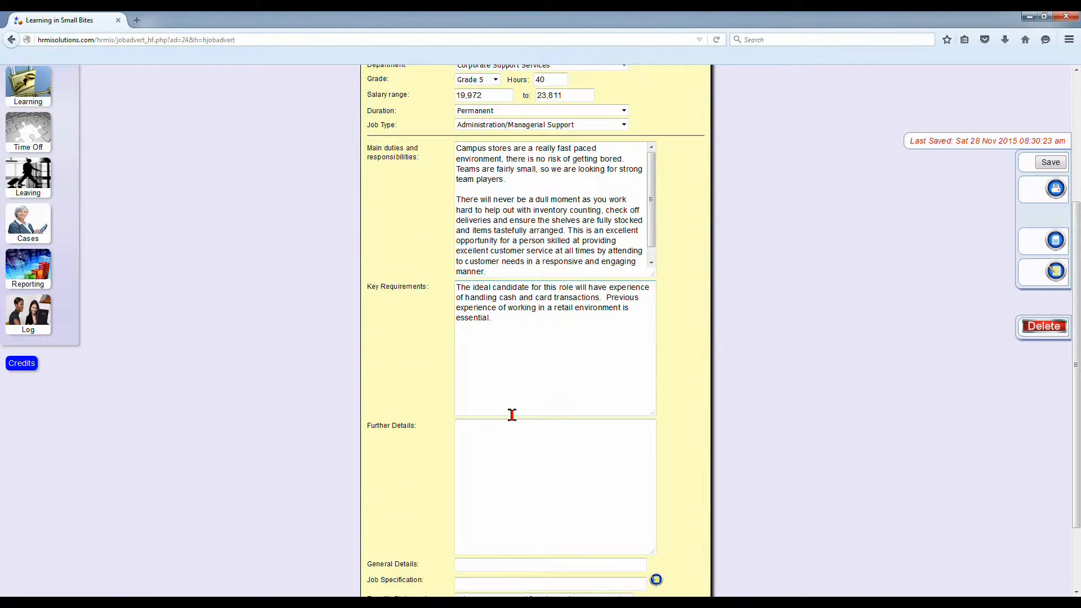
click(469, 438)
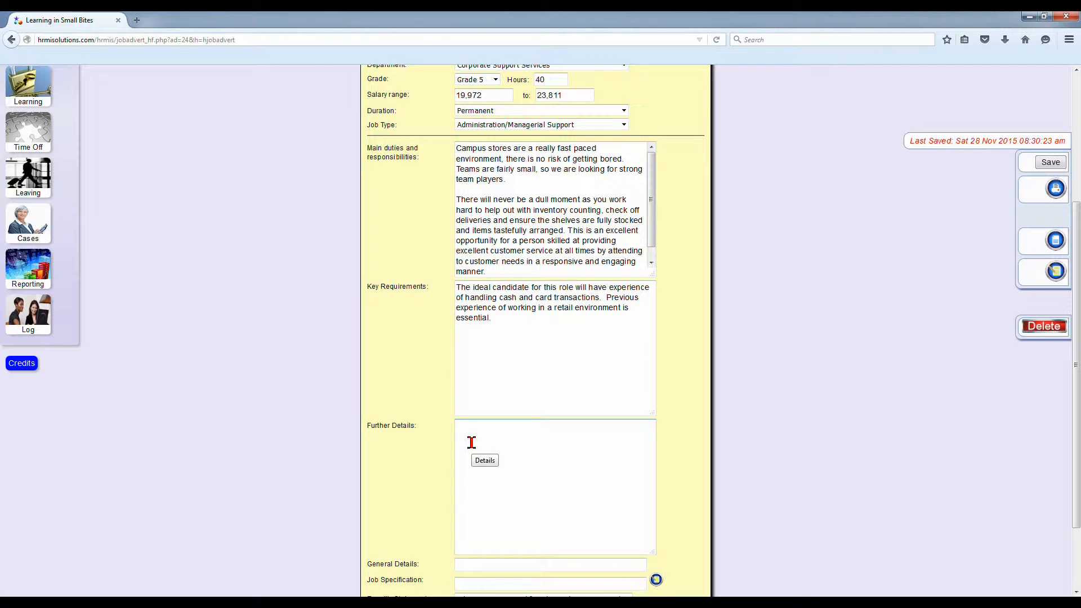
right_click(462, 431)
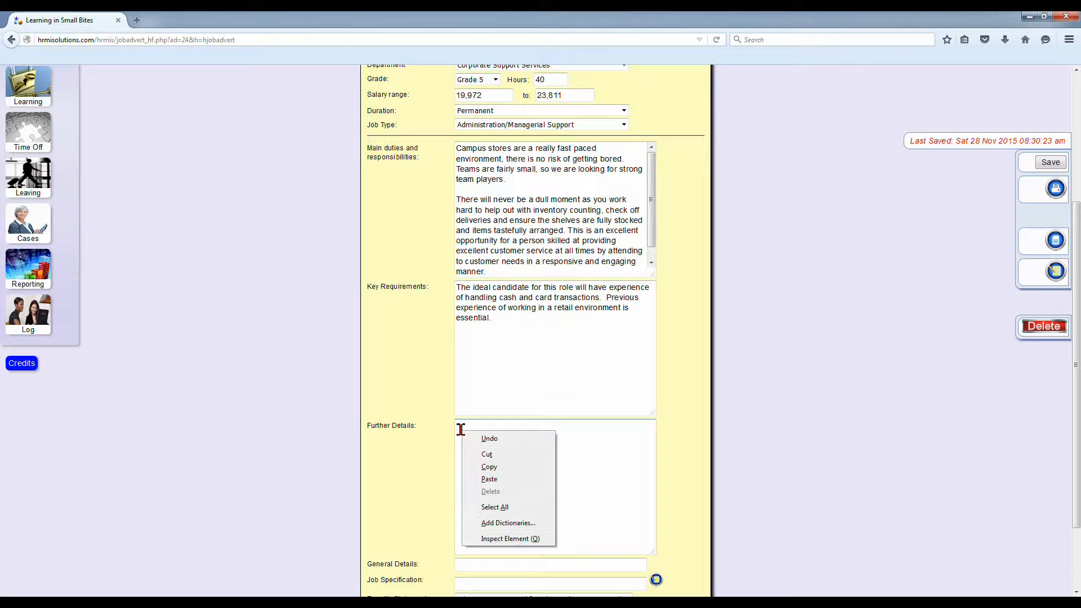
click(487, 480)
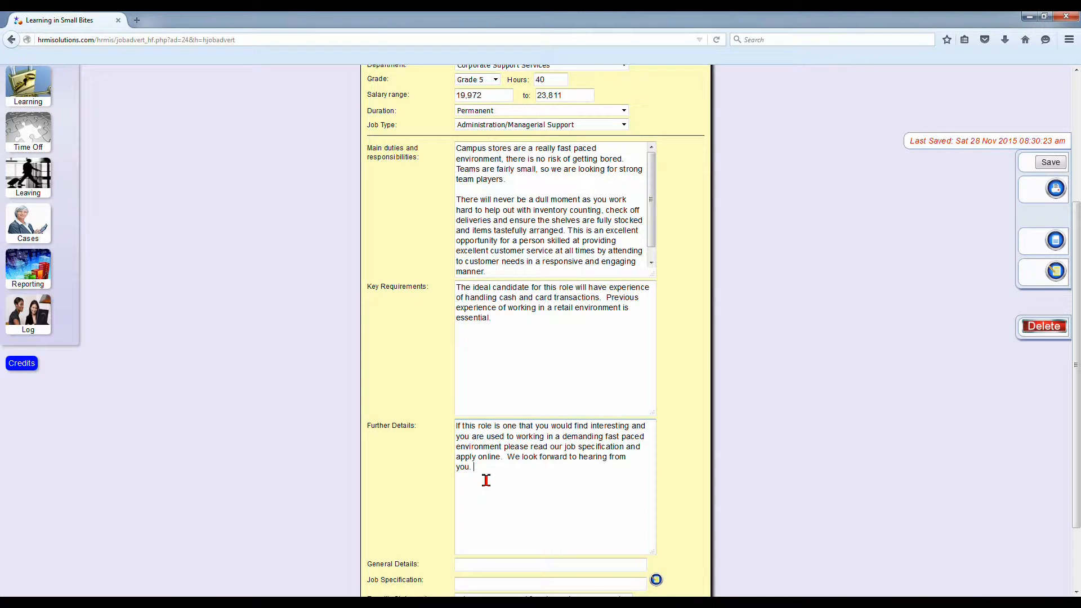
scroll(485, 478, down, 3)
click(461, 476)
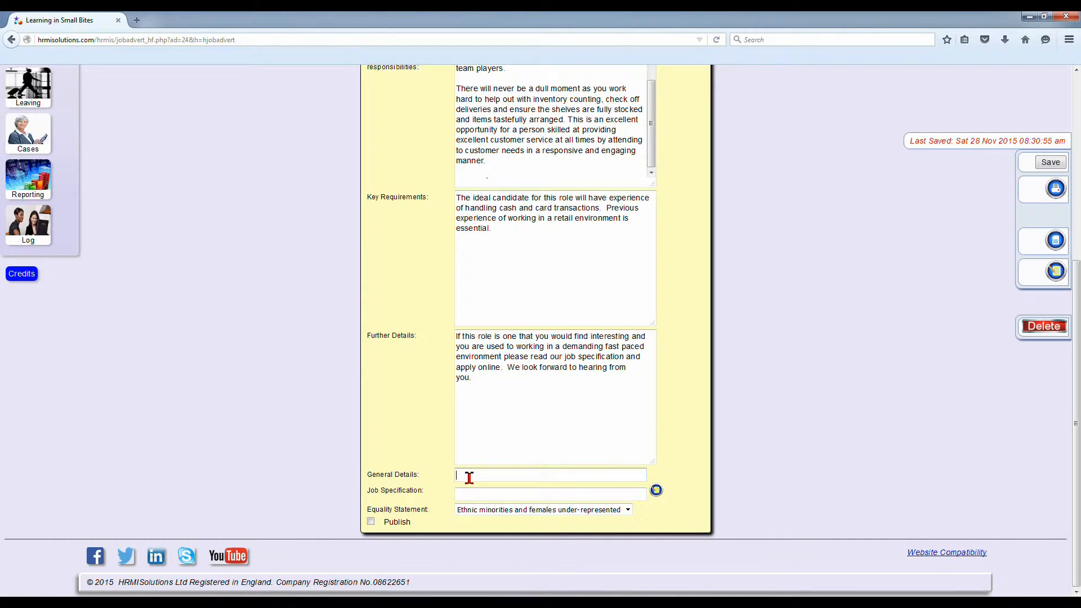
right_click(469, 477)
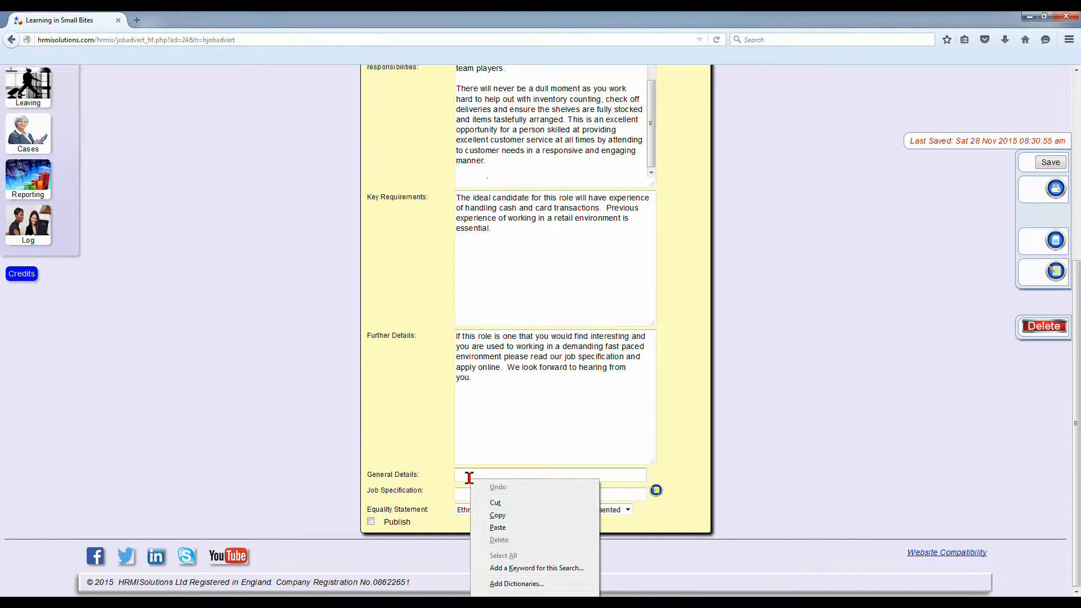
click(497, 527)
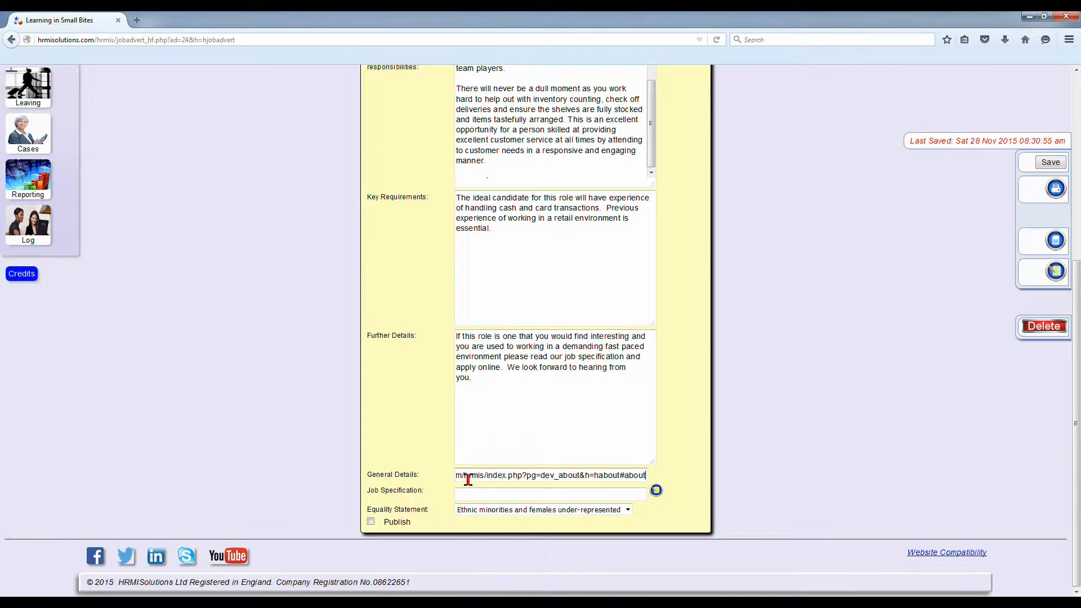
drag(467, 479, 443, 476)
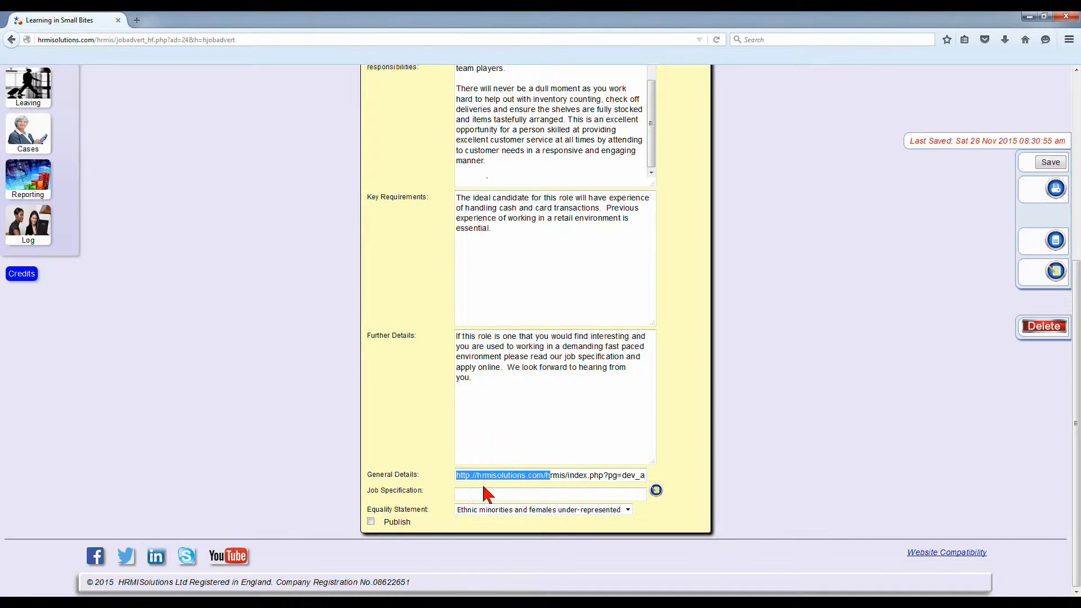
Step: Save the advert and copy the web address of the published Shop Assistant job specification, closing its page
click(1051, 164)
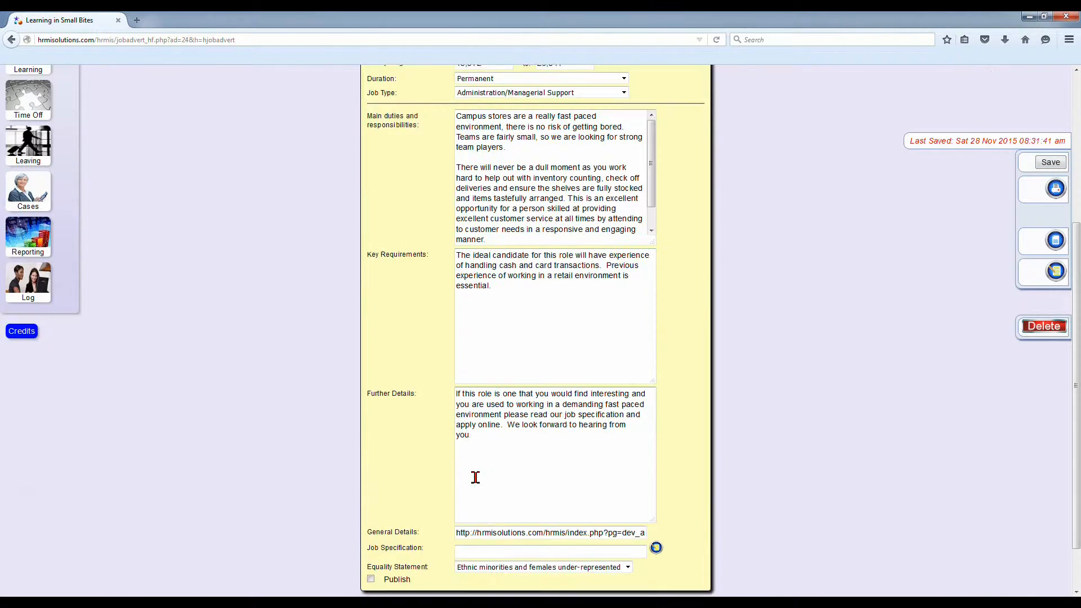
scroll(475, 477, down, 2)
click(463, 494)
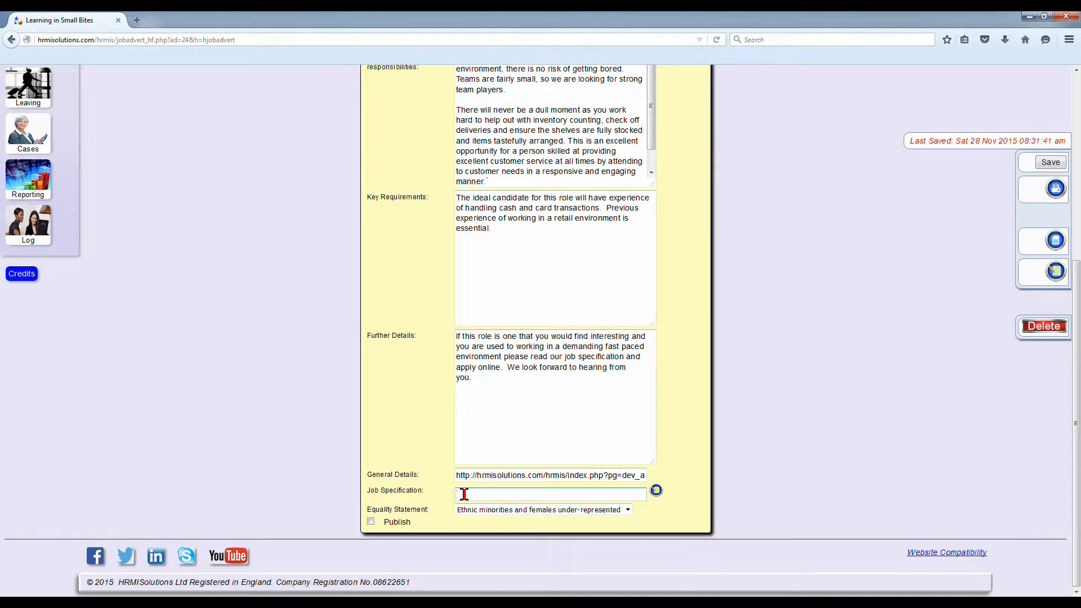
click(656, 492)
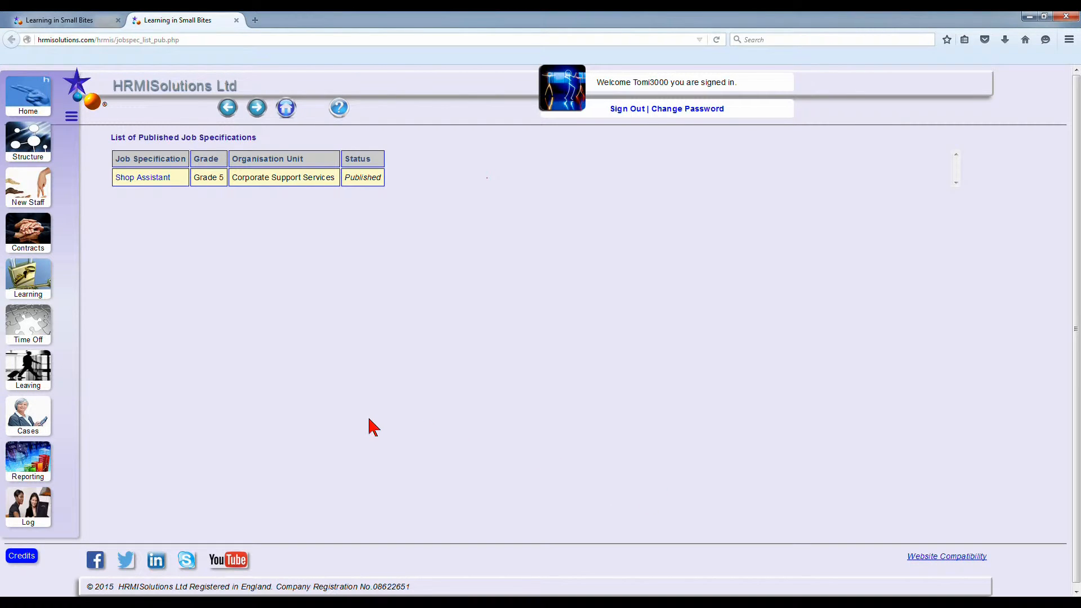
click(145, 181)
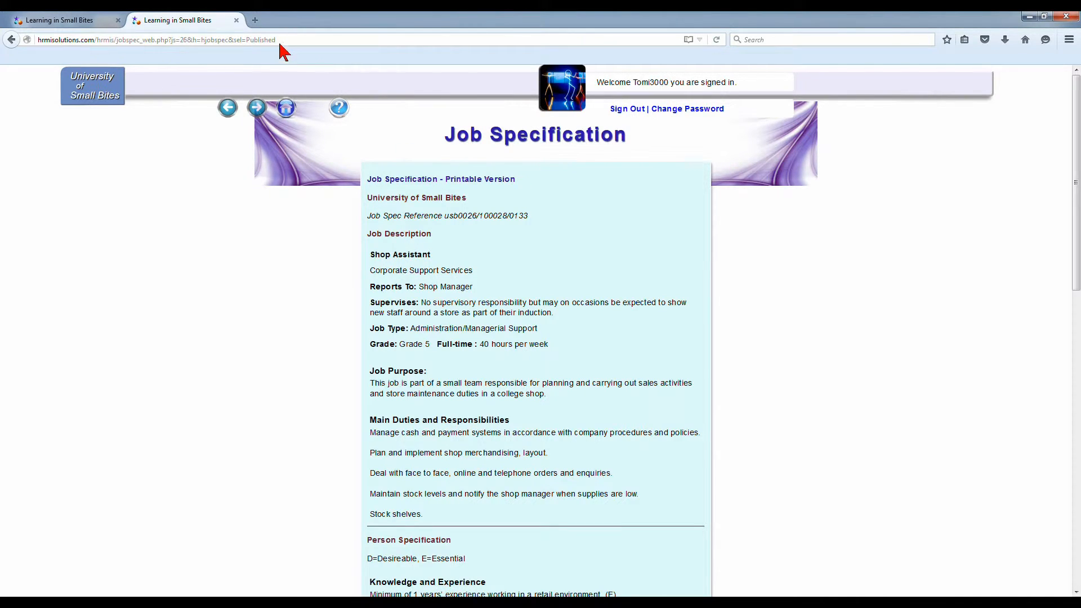
drag(282, 40, 34, 41)
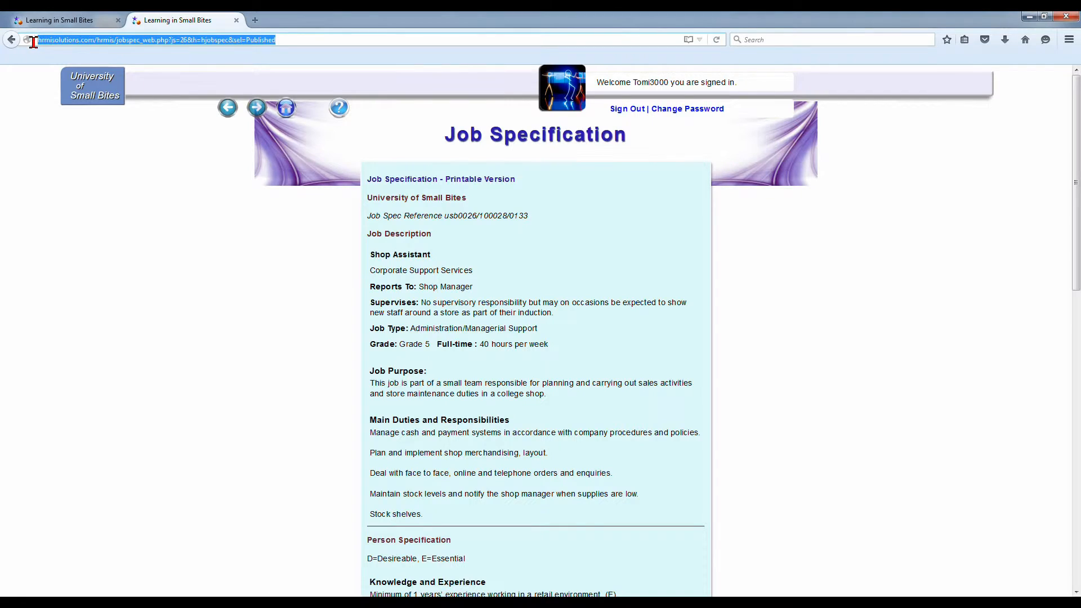
right_click(53, 41)
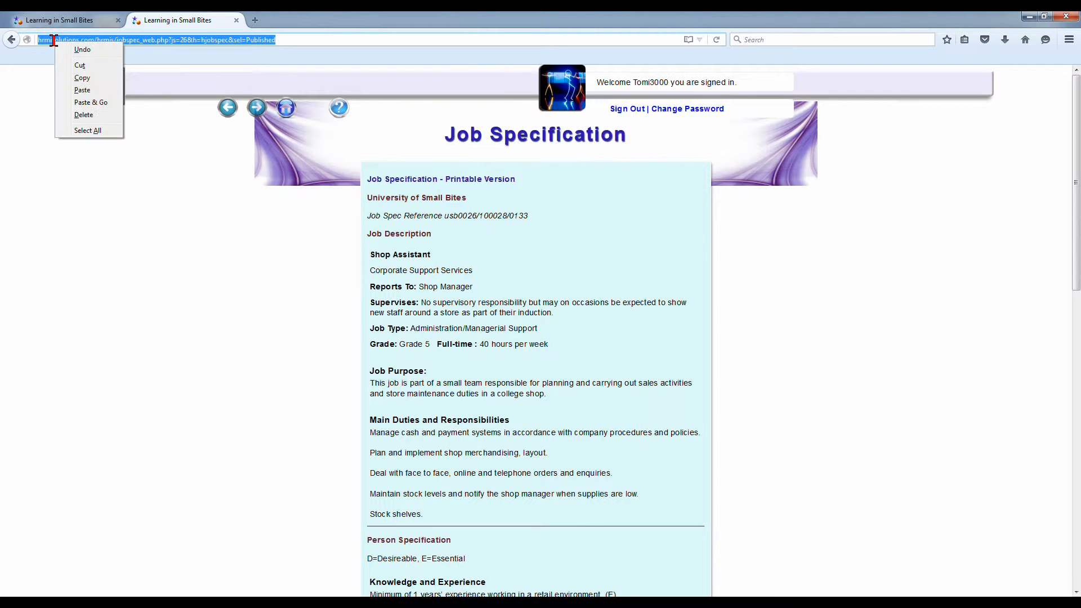
click(81, 79)
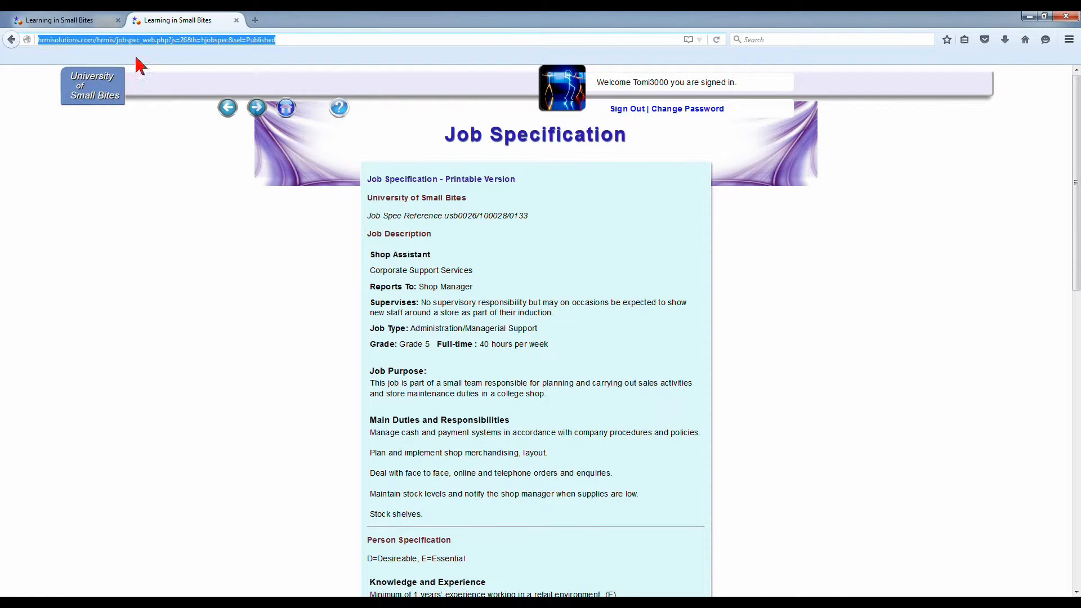
click(236, 20)
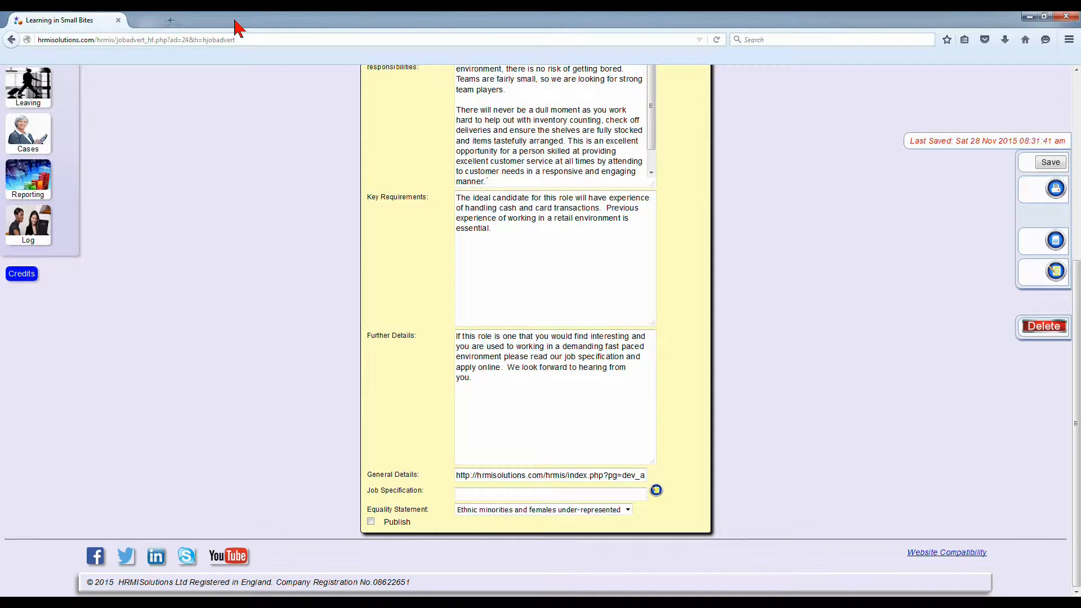
Step: Paste the copied job specification link into the advert's job specification field, check its beginning and save the advert
right_click(463, 494)
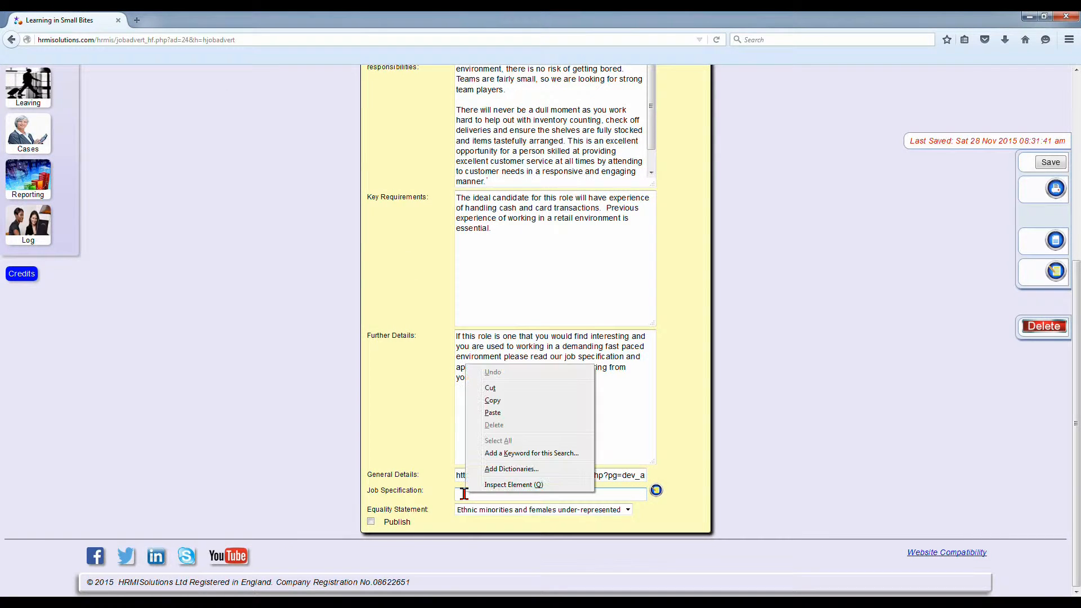
click(497, 412)
drag(497, 494, 438, 494)
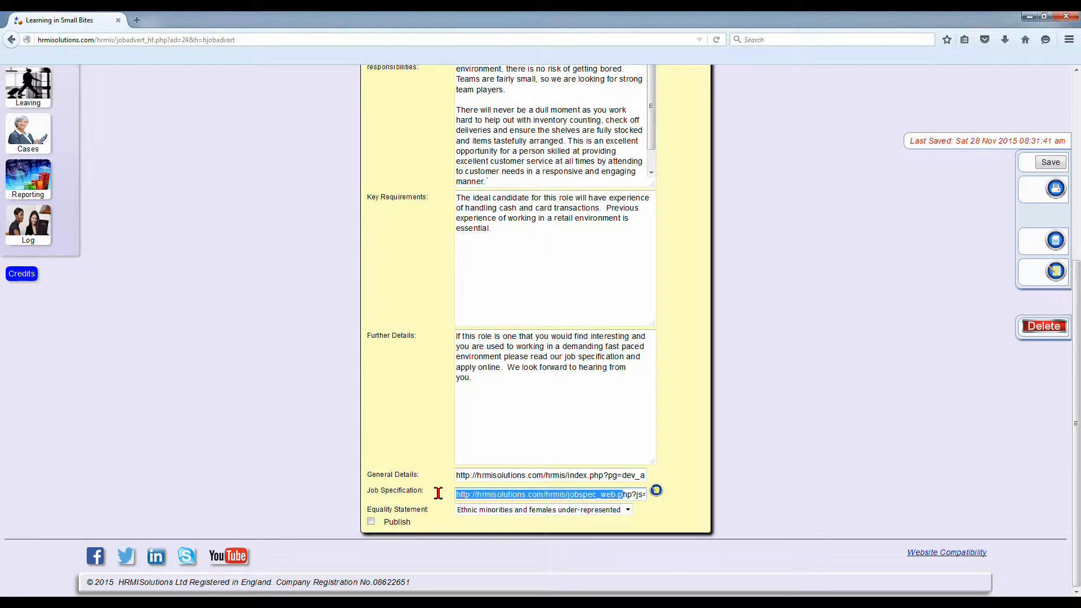
click(1048, 164)
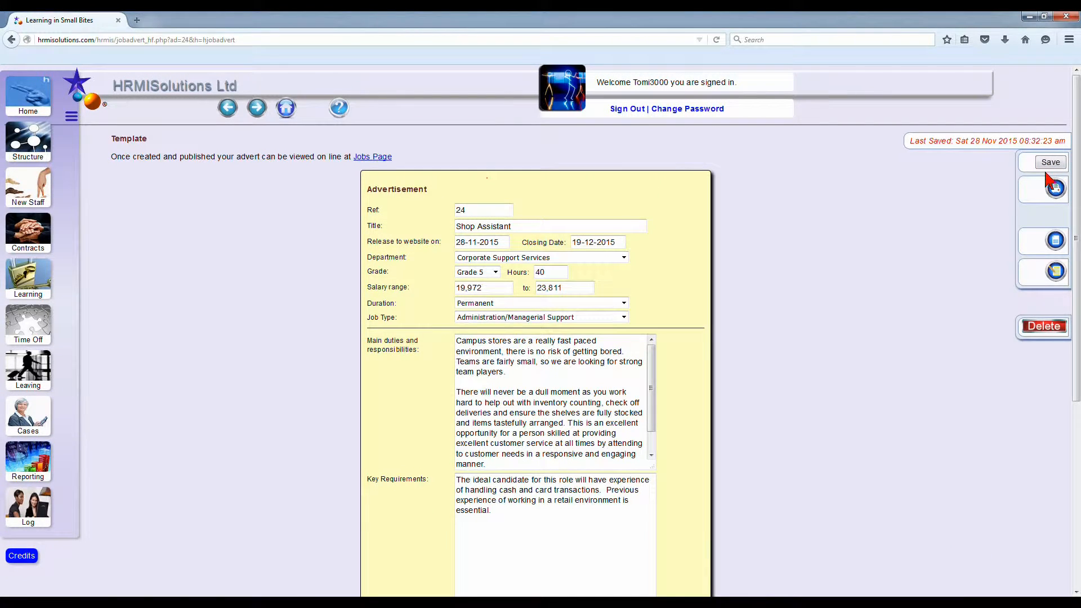
Step: Set the advert's equality statement to General statement and save the advert
scroll(712, 329, down, 5)
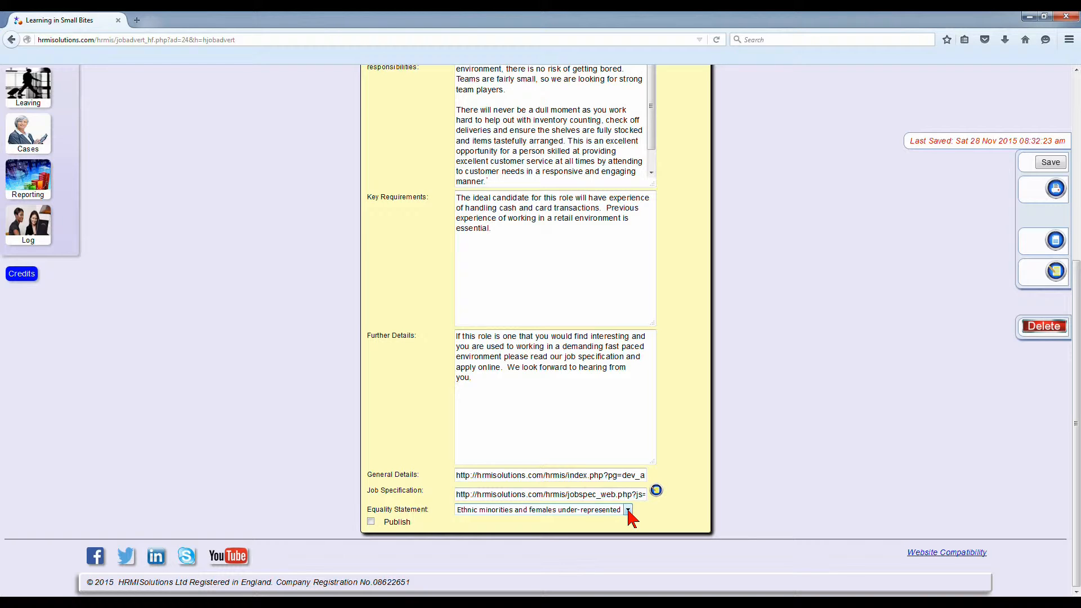
click(628, 510)
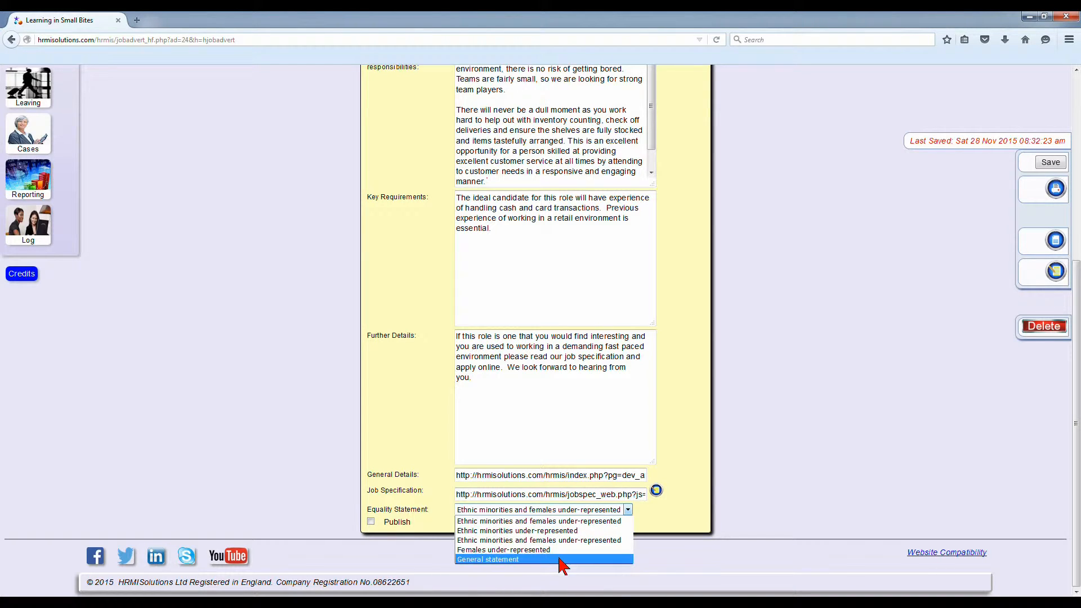
click(522, 568)
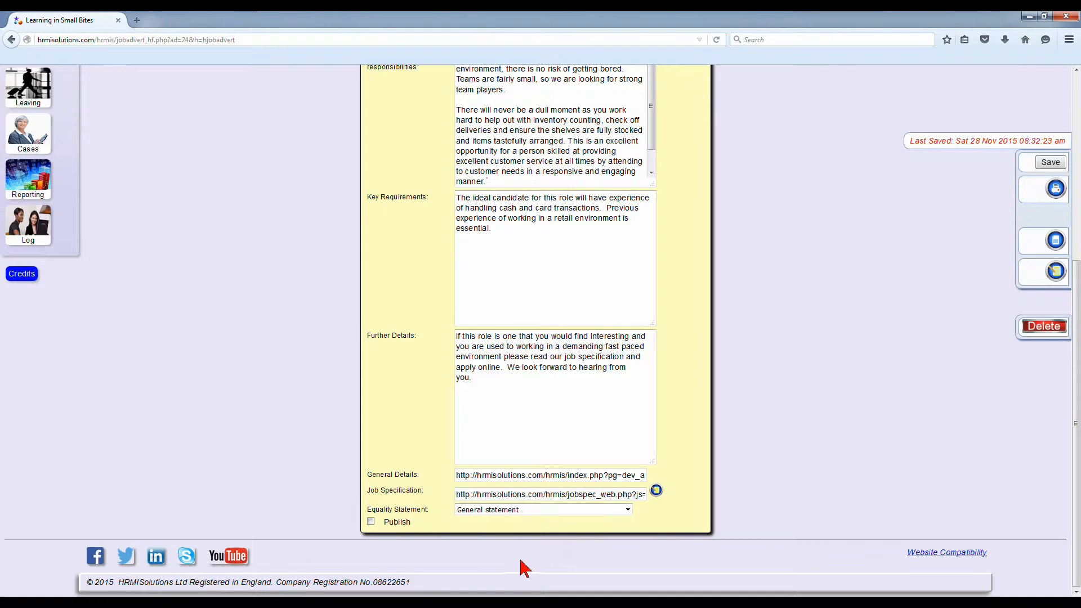
click(1051, 163)
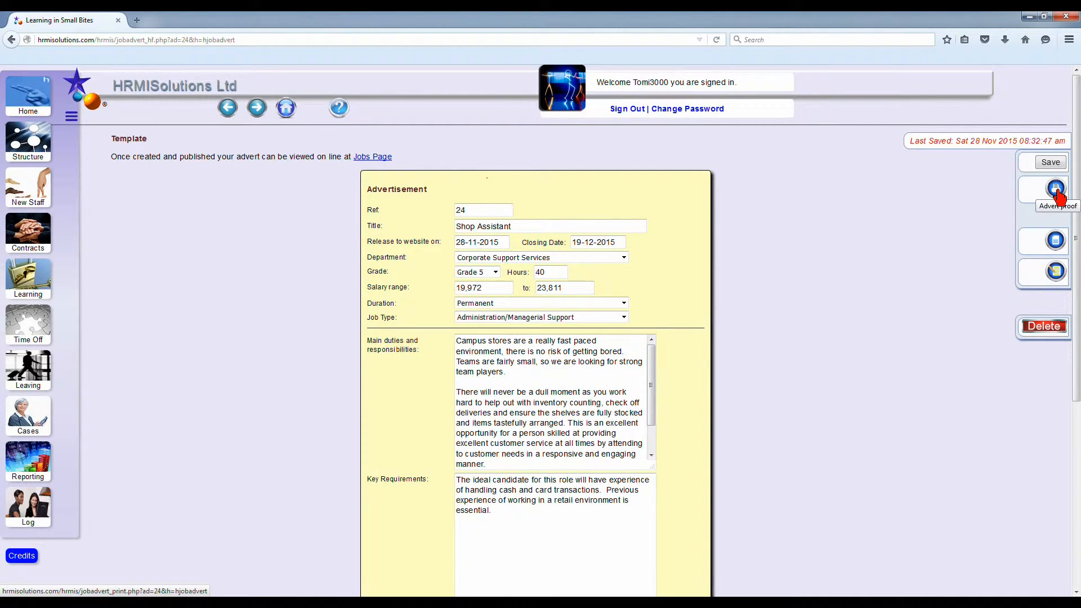
Step: Open the advert proof and check that its supporting information link leads to the right page
click(1056, 192)
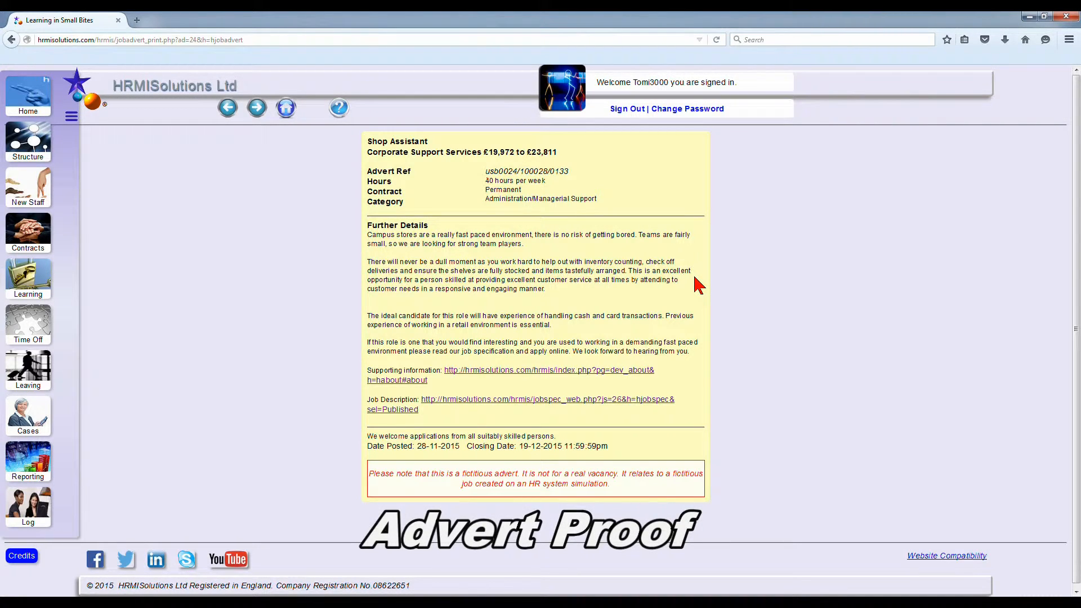
click(599, 375)
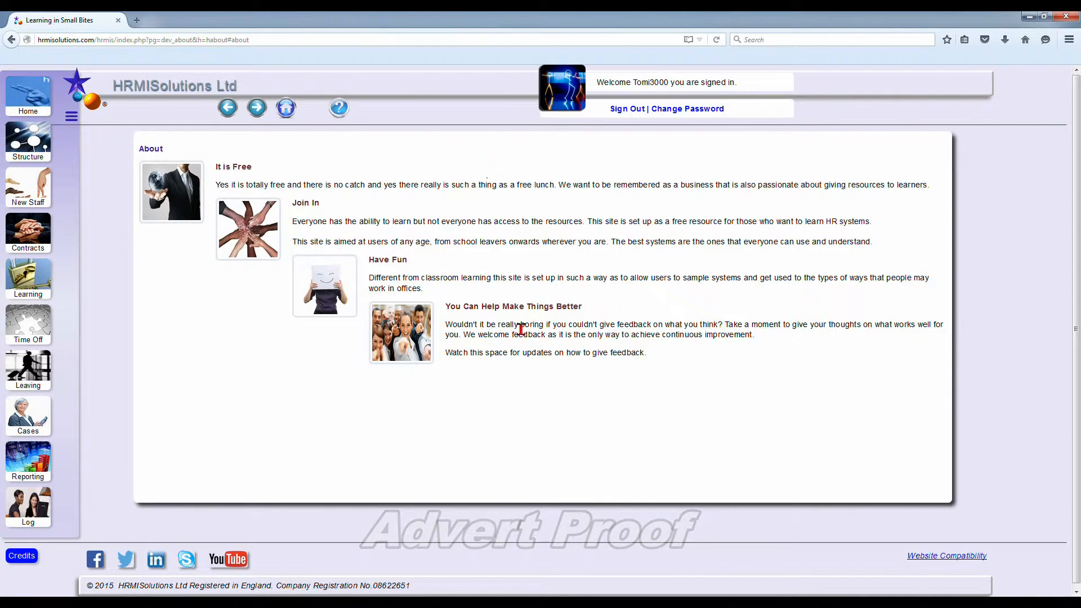
click(226, 111)
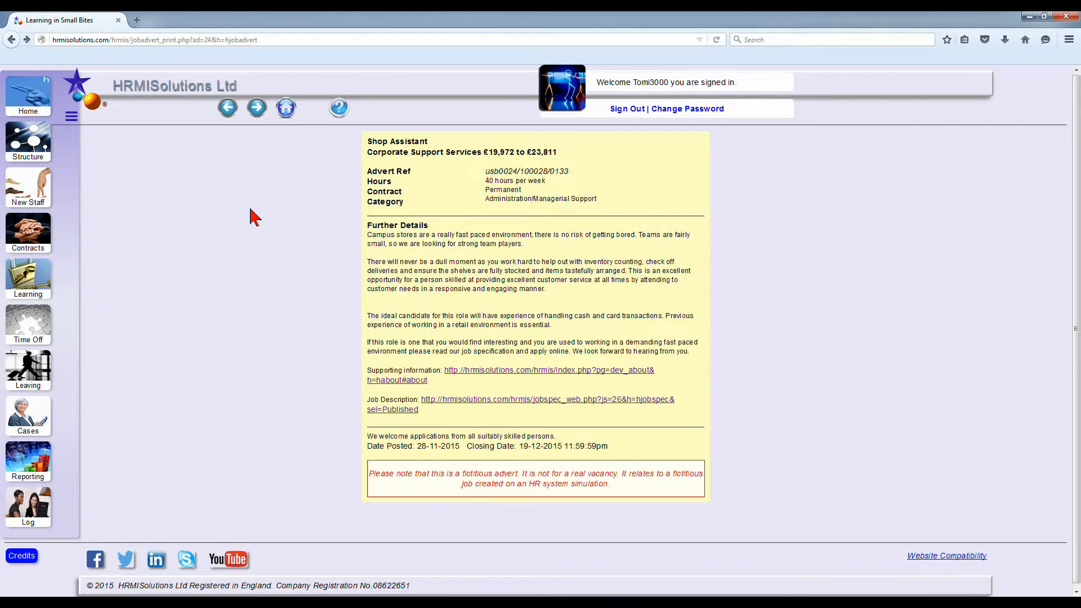
Step: Follow the job description link in the advert proof, review the job specification and return to the proof
click(451, 404)
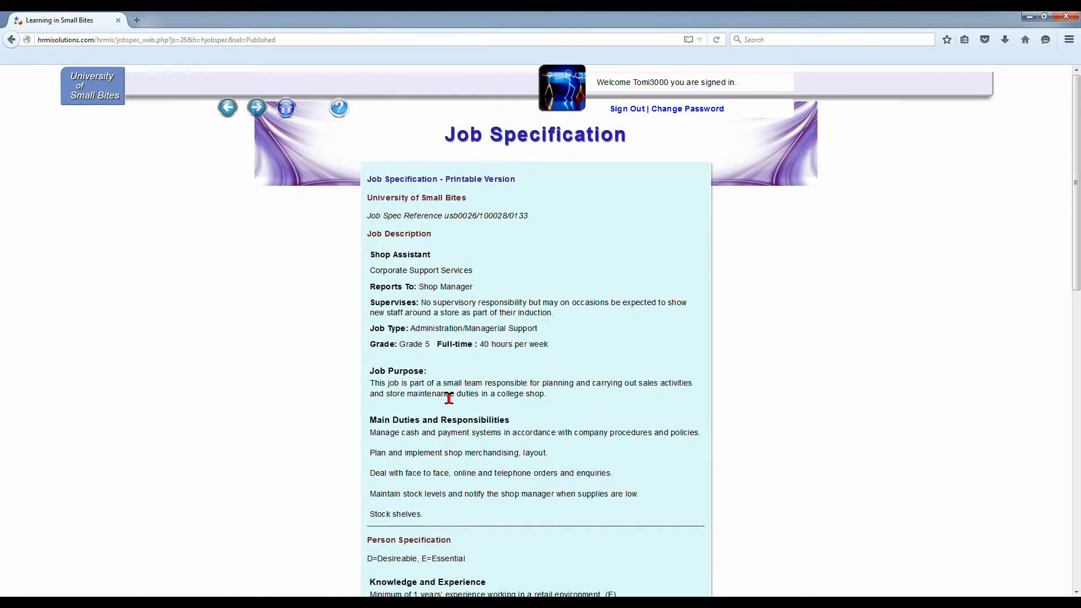
scroll(414, 302, down, 7)
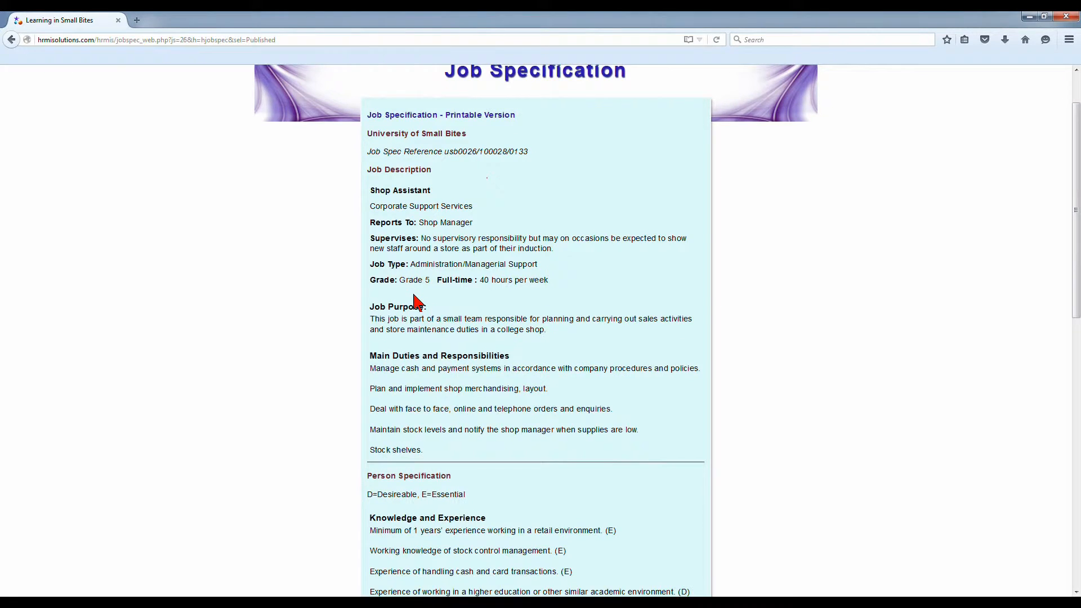
scroll(413, 291, up, 7)
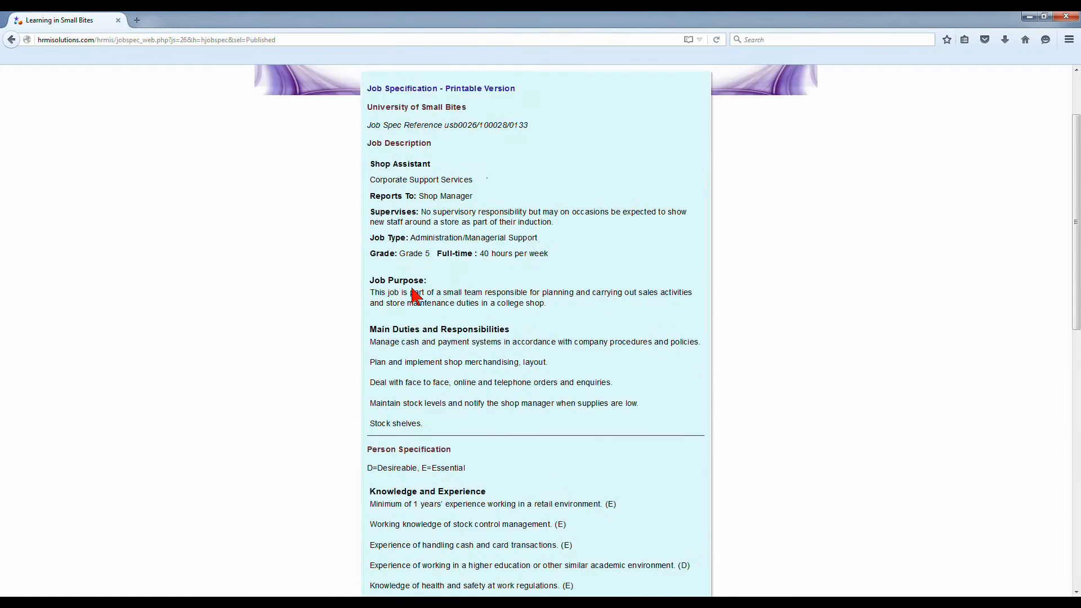
click(11, 40)
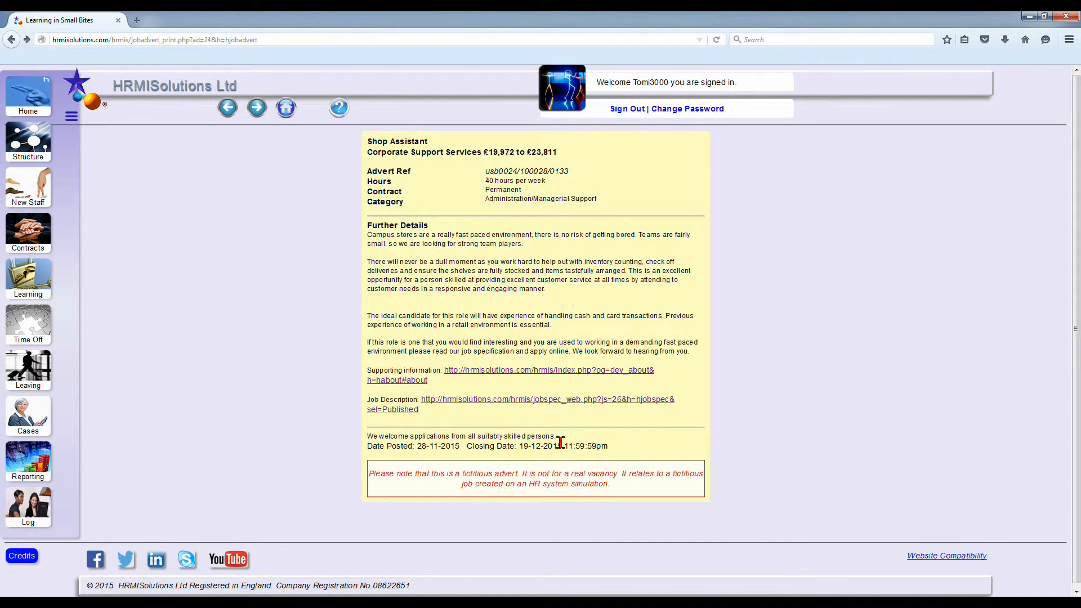
Step: Leave the proof, check which vacancies the jobs page lists before publishing, and return to the advert form
click(228, 111)
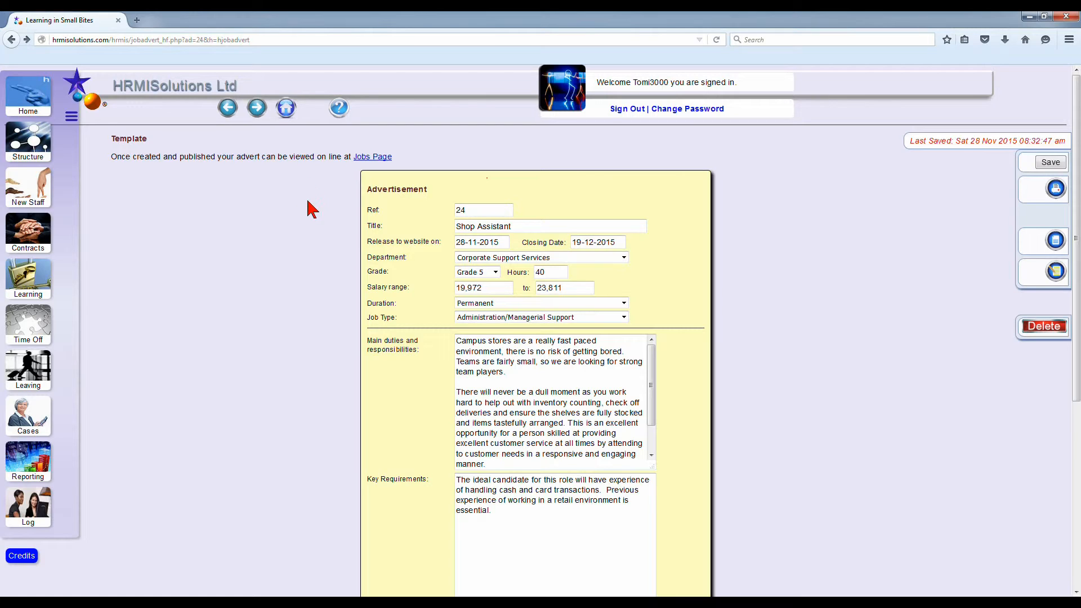
click(376, 157)
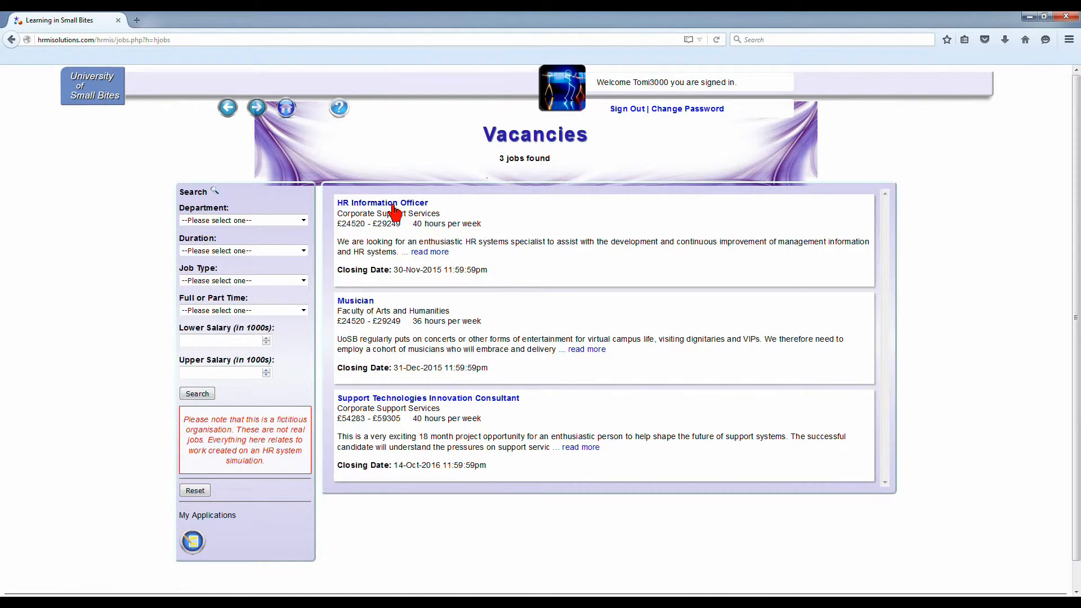
click(228, 109)
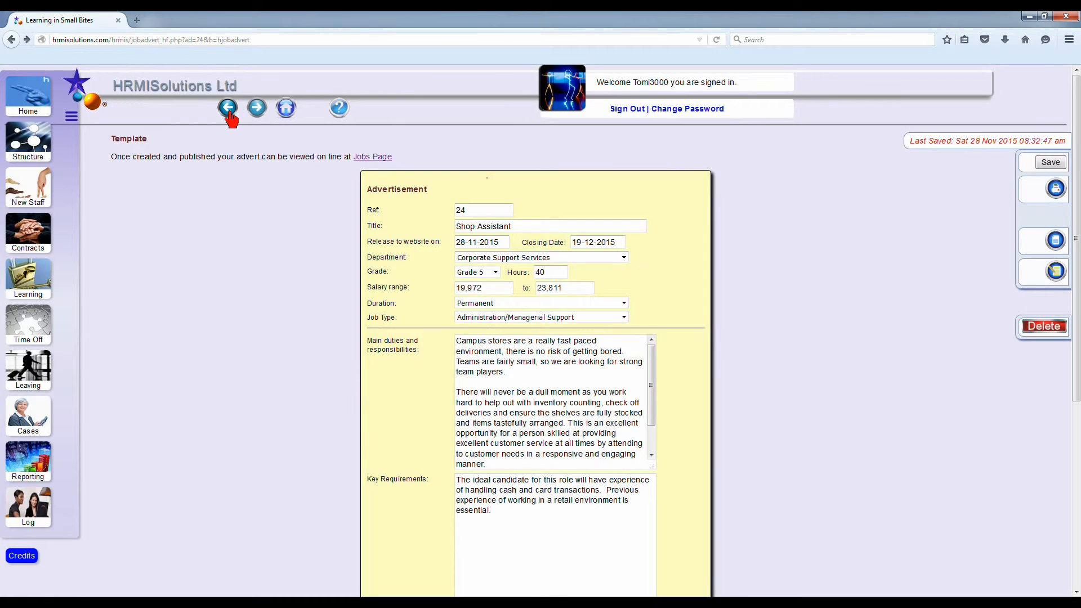
Step: Mark the Shop Assistant advert as published and save it
scroll(423, 193, down, 4)
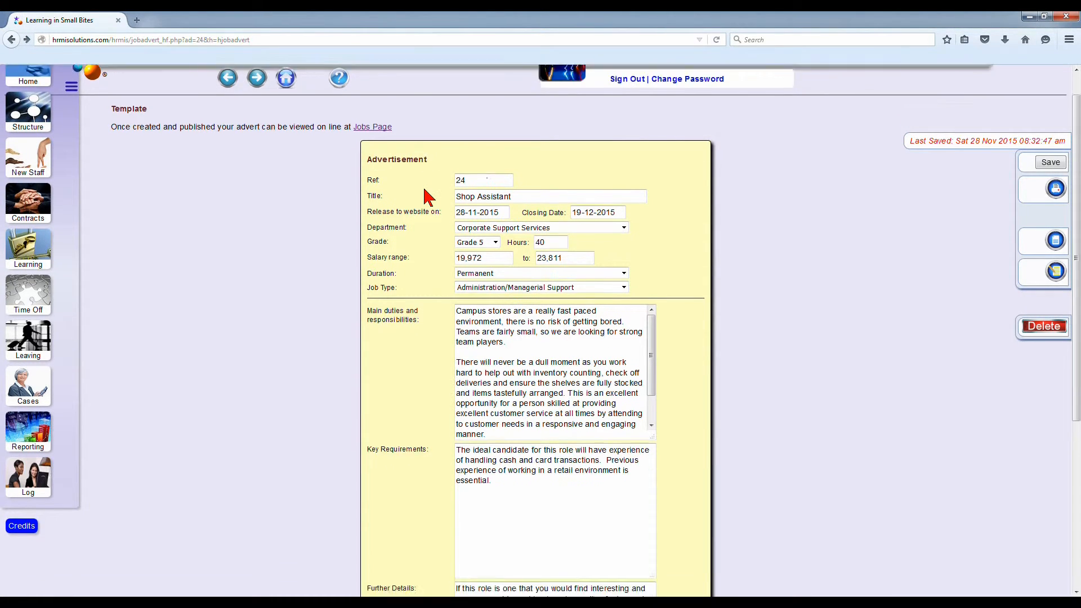
scroll(422, 199, down, 5)
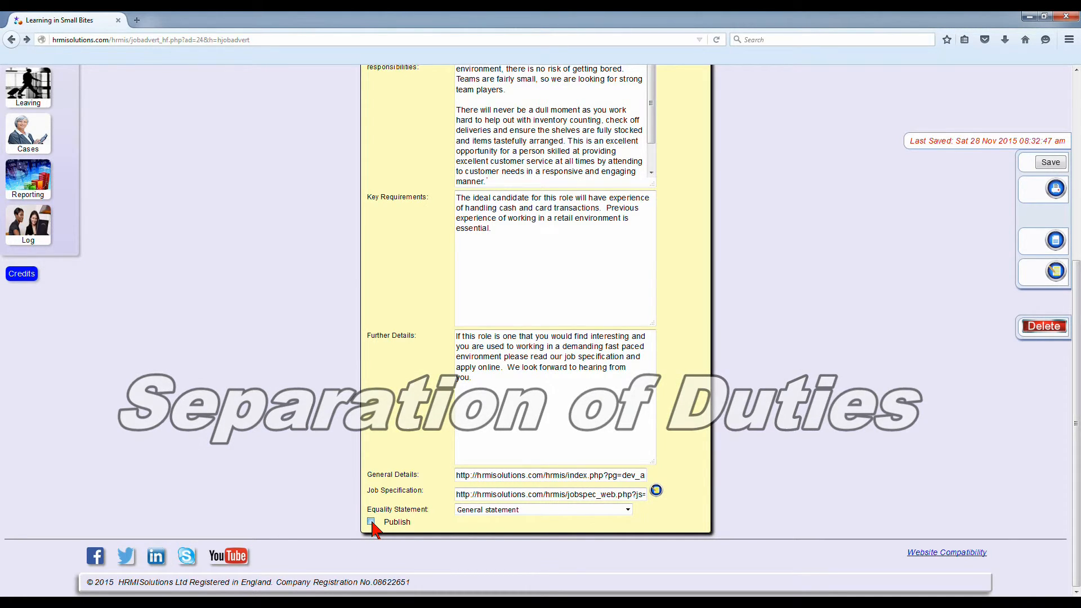
click(370, 522)
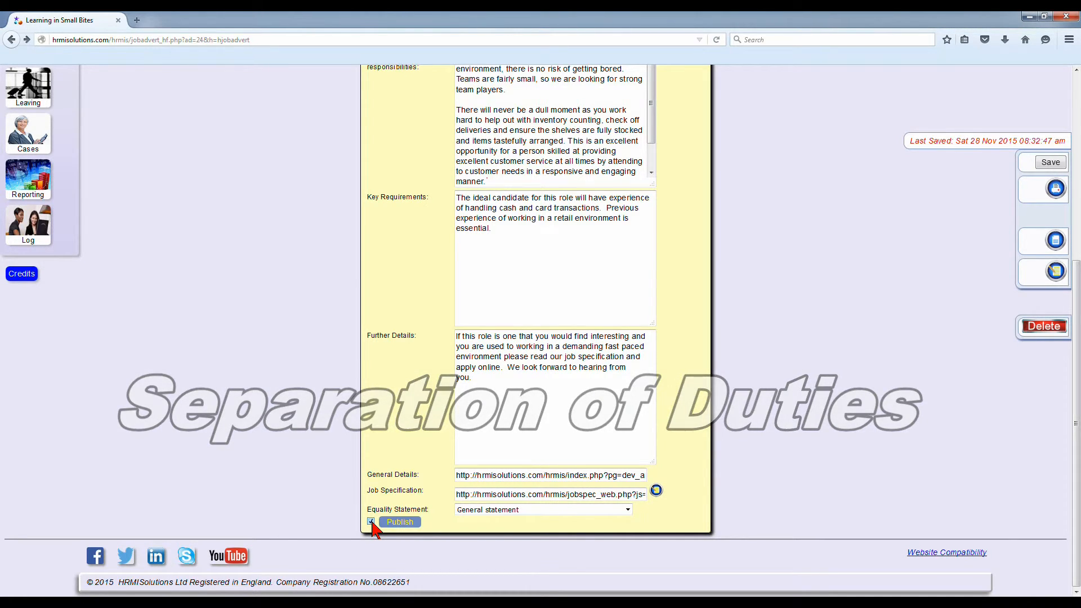
click(1057, 164)
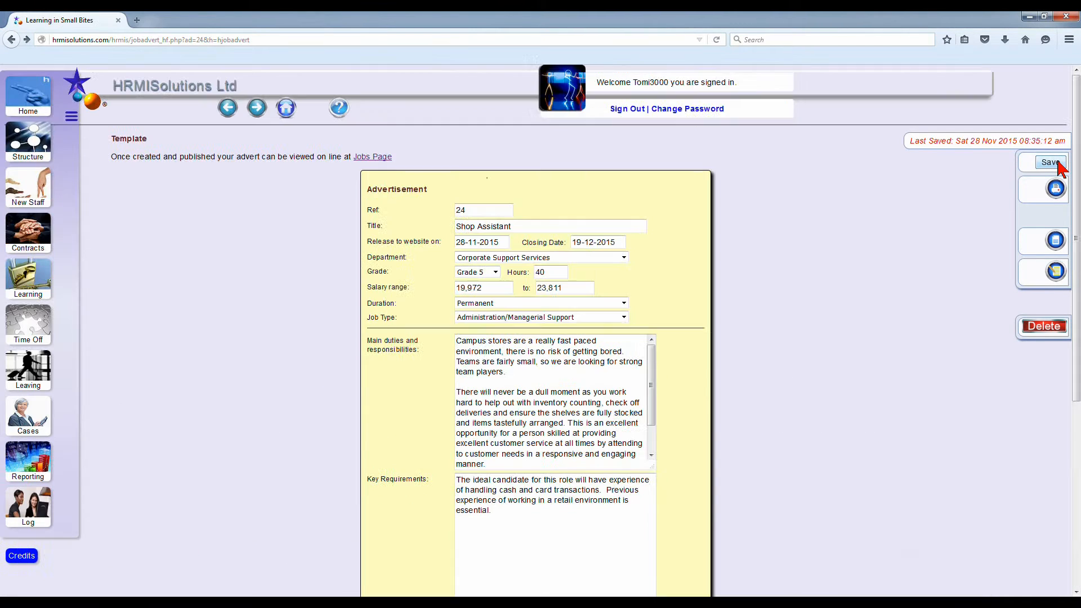
Step: View the published Shop Assistant advert from the jobs page and open its application form
click(374, 158)
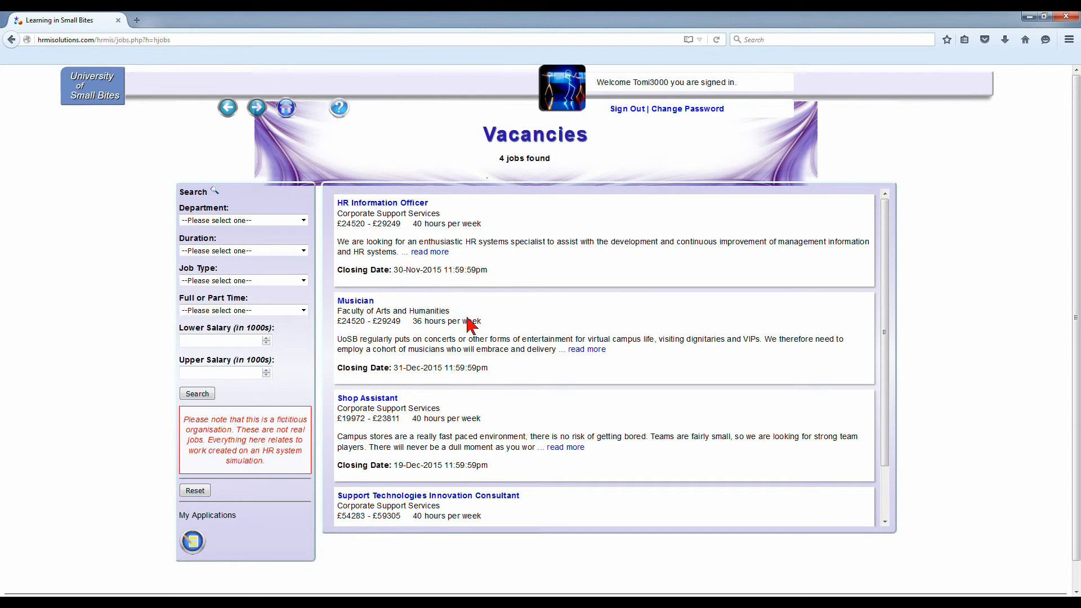
click(561, 448)
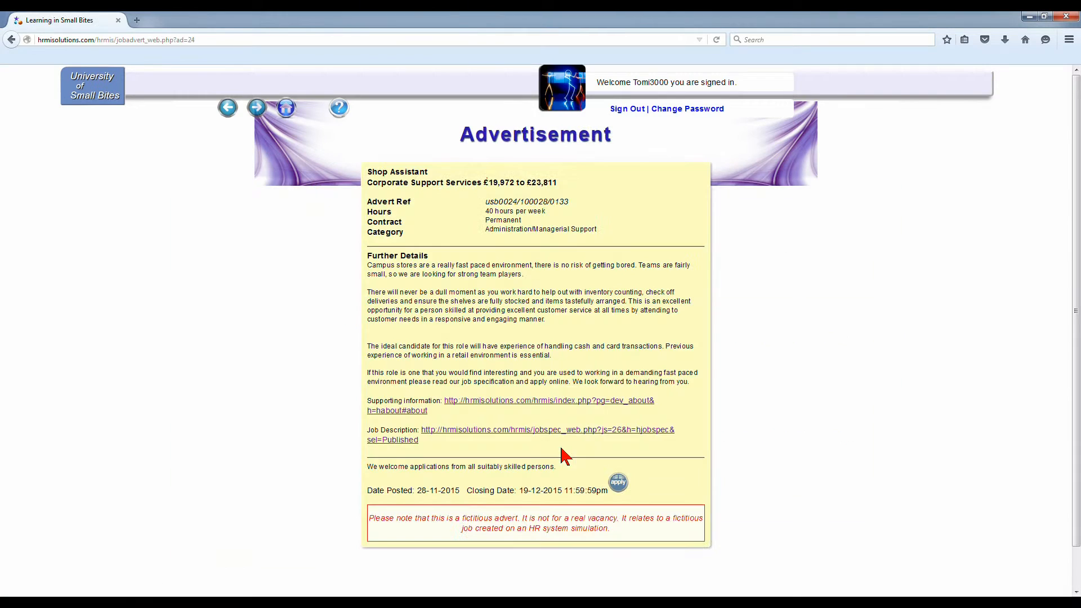
click(616, 482)
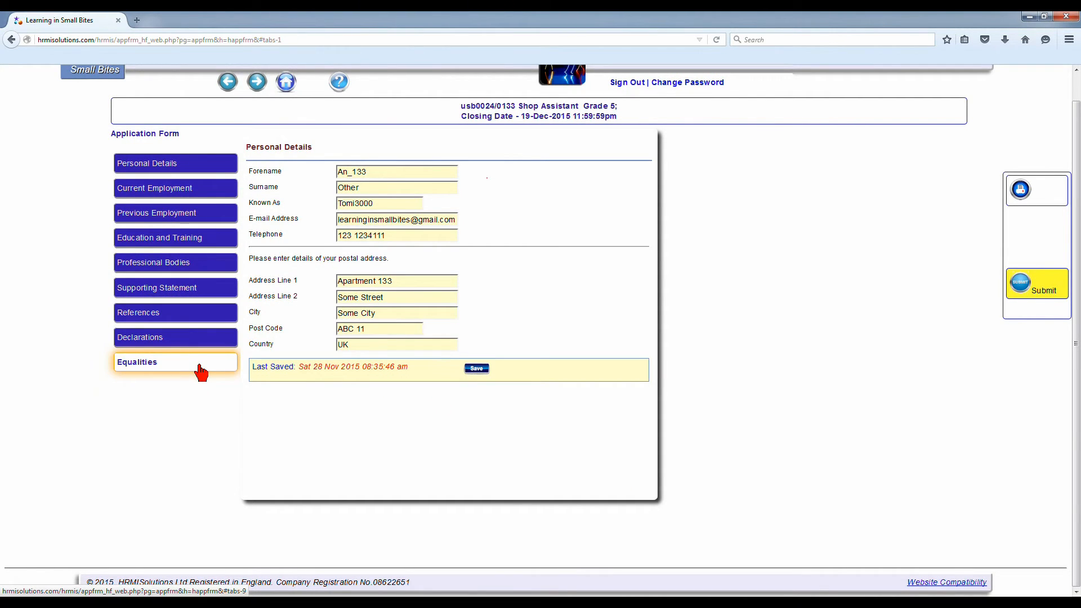
Step: Return from the application form to the advert form and open the site's home page
click(228, 83)
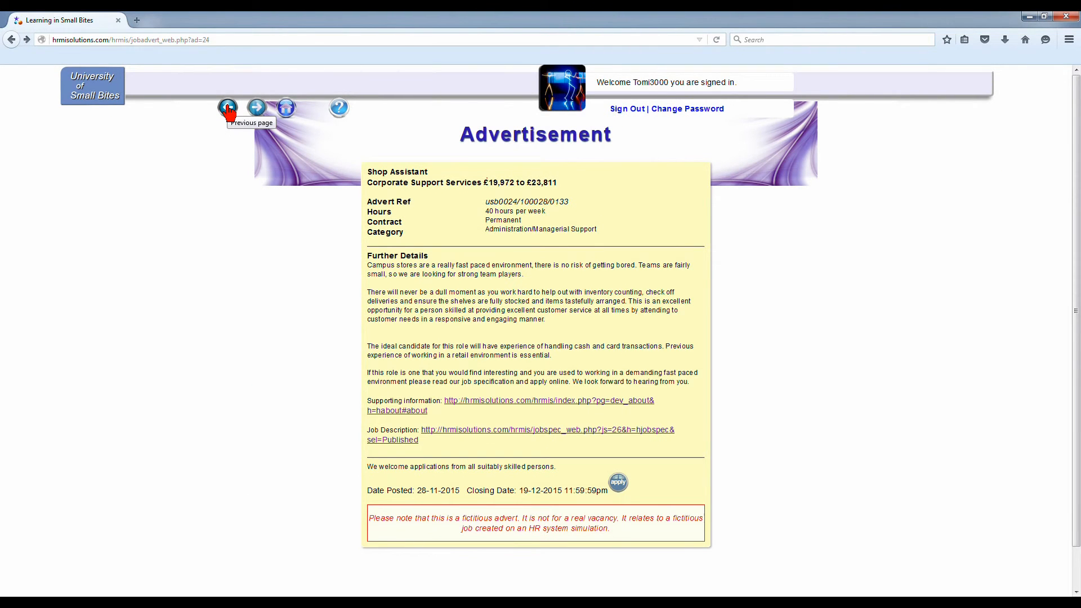
click(228, 110)
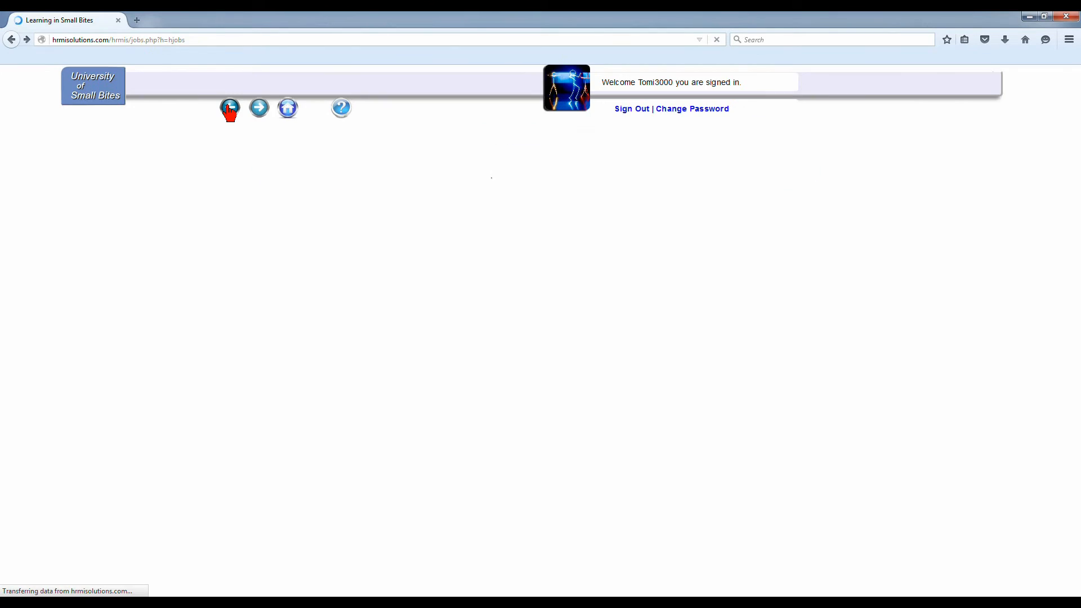
click(227, 111)
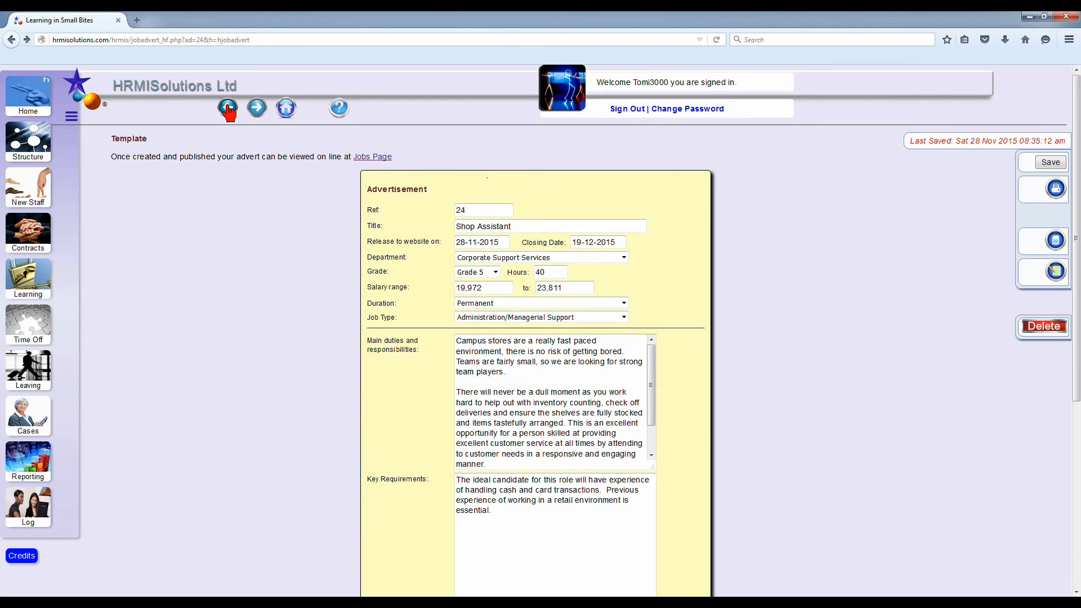
click(30, 106)
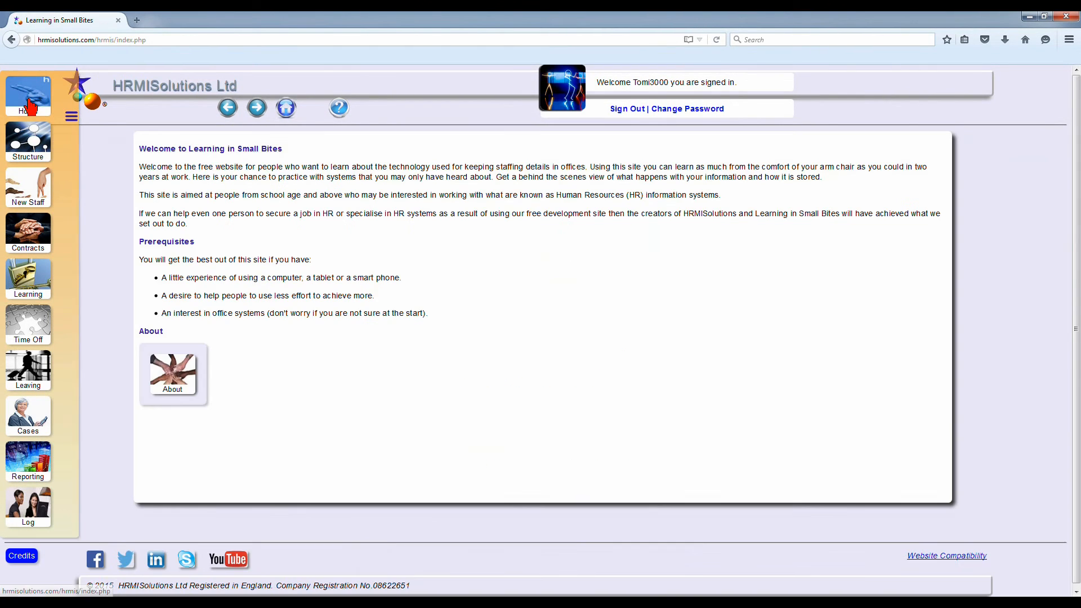